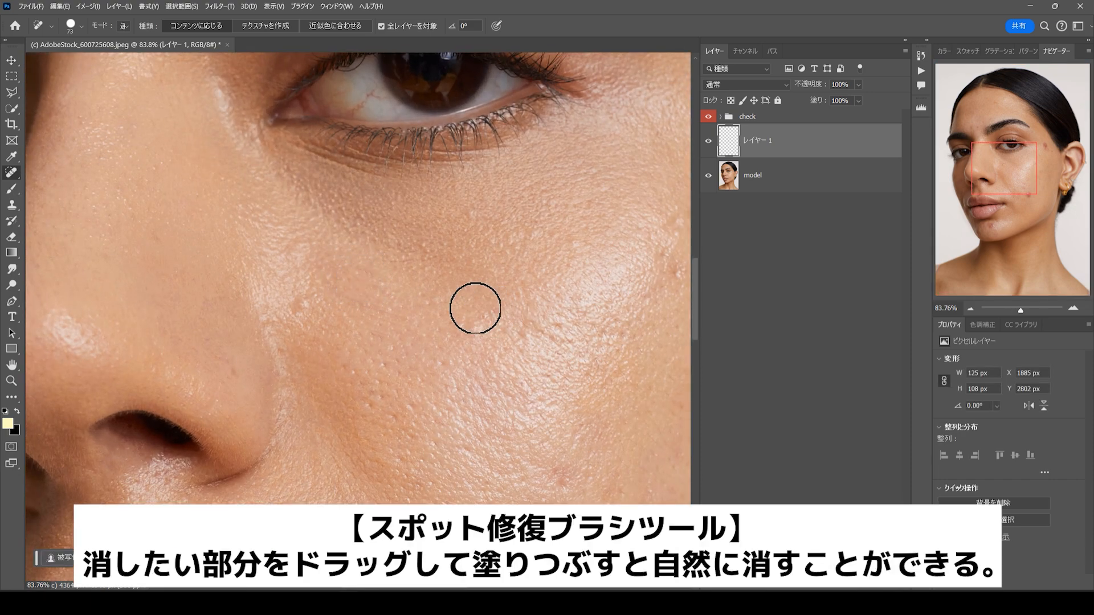
- Remove the blemishes on the cheek beside the nose and on the forehead with the Spot Healing Brush and the Remove tool
drag(310, 309, 308, 307)
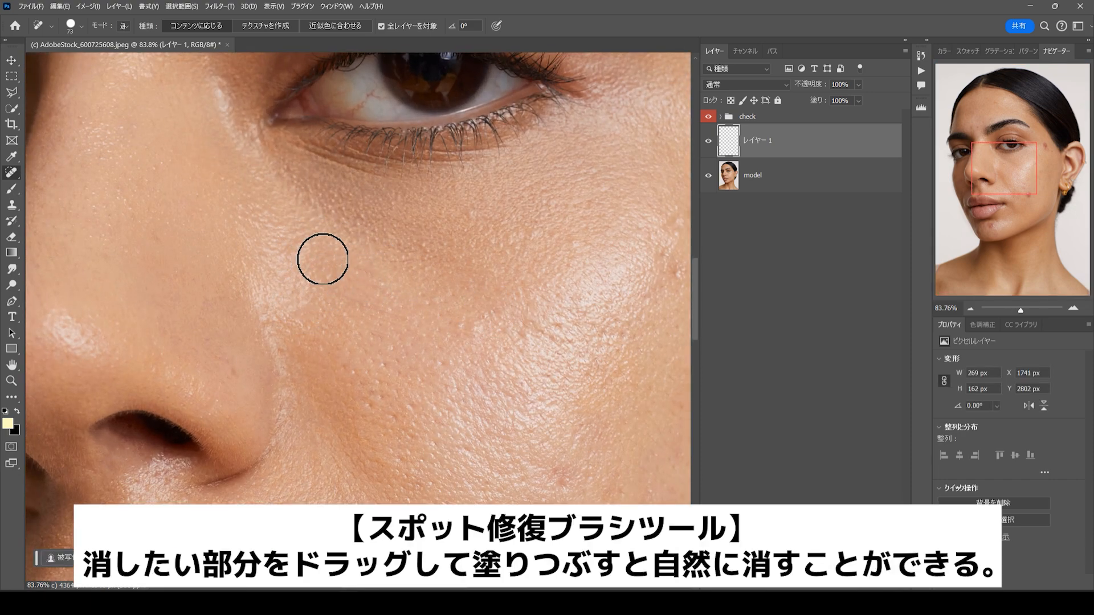
drag(289, 93, 382, 321)
mouse_move(212, 175)
mouse_down()
mouse_move(400, 374)
mouse_move(369, 411)
mouse_up()
right_click(11, 172)
click(50, 185)
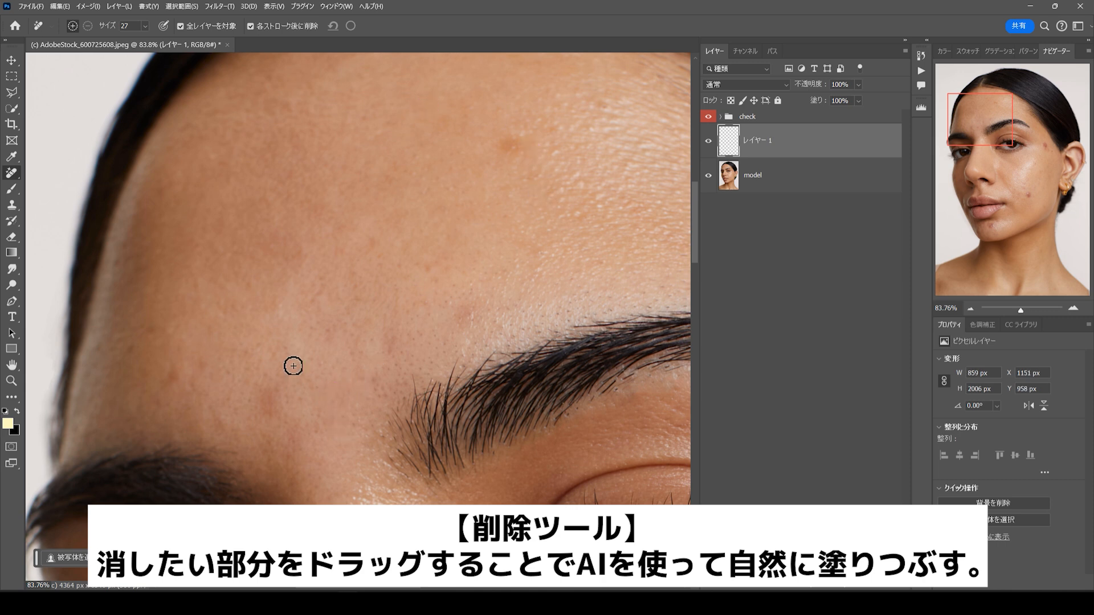
- Retouch the forehead and between-brow blemishes with the Healing Brush, using clean skin sampled nearby
right_click(12, 172)
click(51, 197)
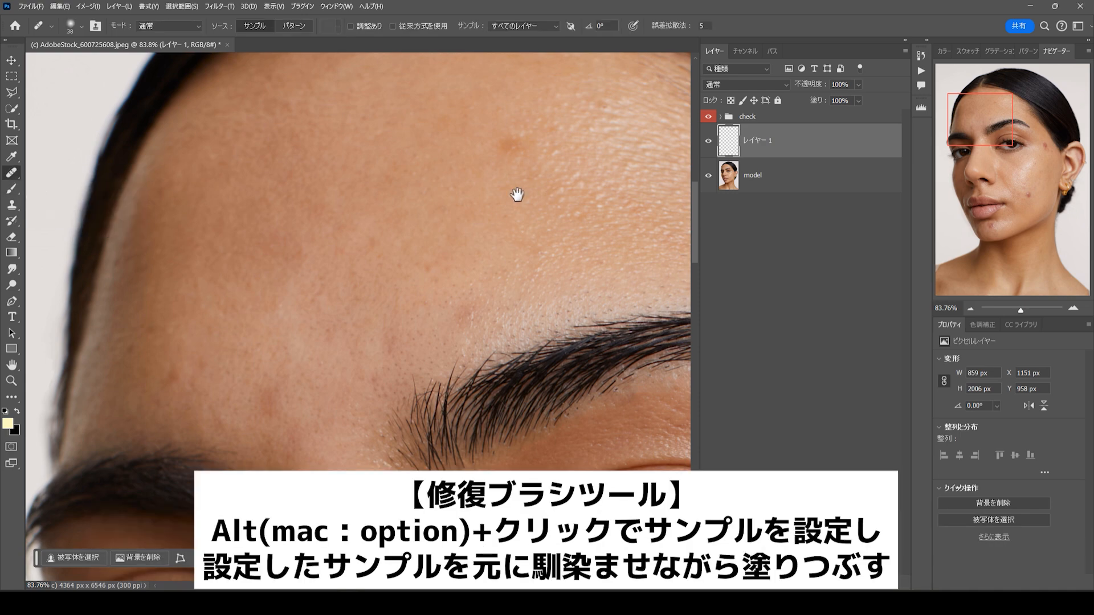
drag(533, 183, 360, 261)
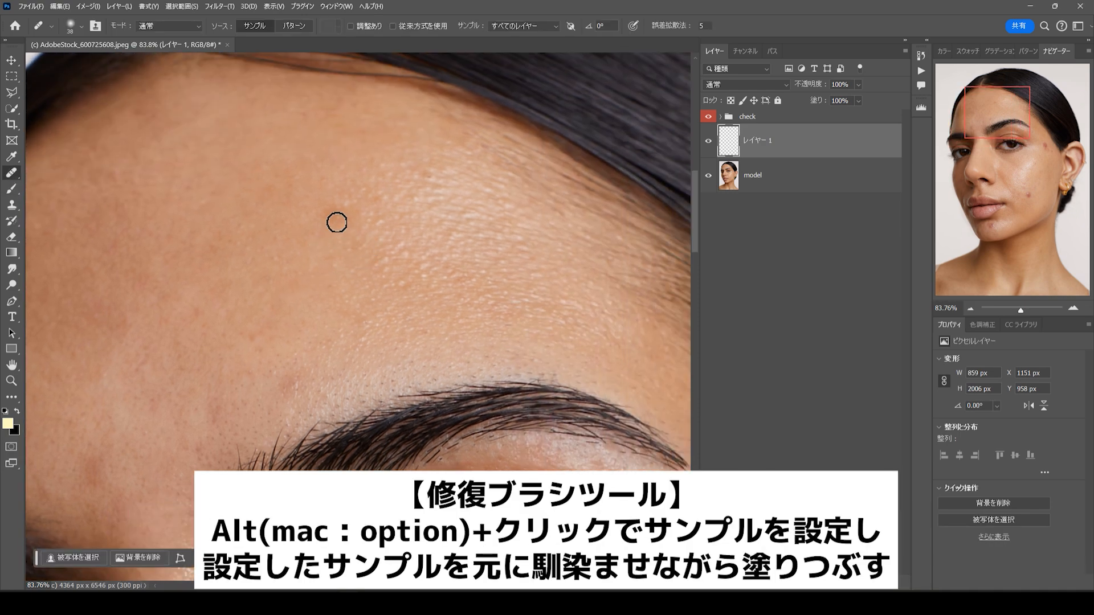
drag(234, 395, 317, 286)
drag(185, 338, 268, 310)
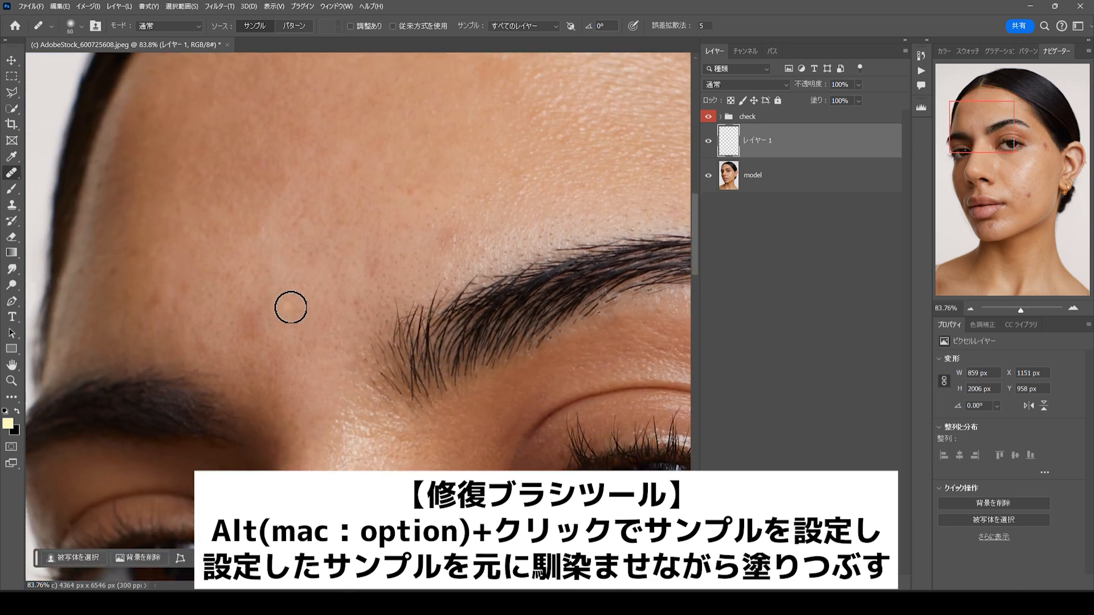
click(258, 324)
mouse_move(437, 380)
mouse_down()
mouse_move(342, 200)
mouse_move(338, 79)
mouse_up()
drag(591, 409, 243, 279)
drag(356, 254, 327, 324)
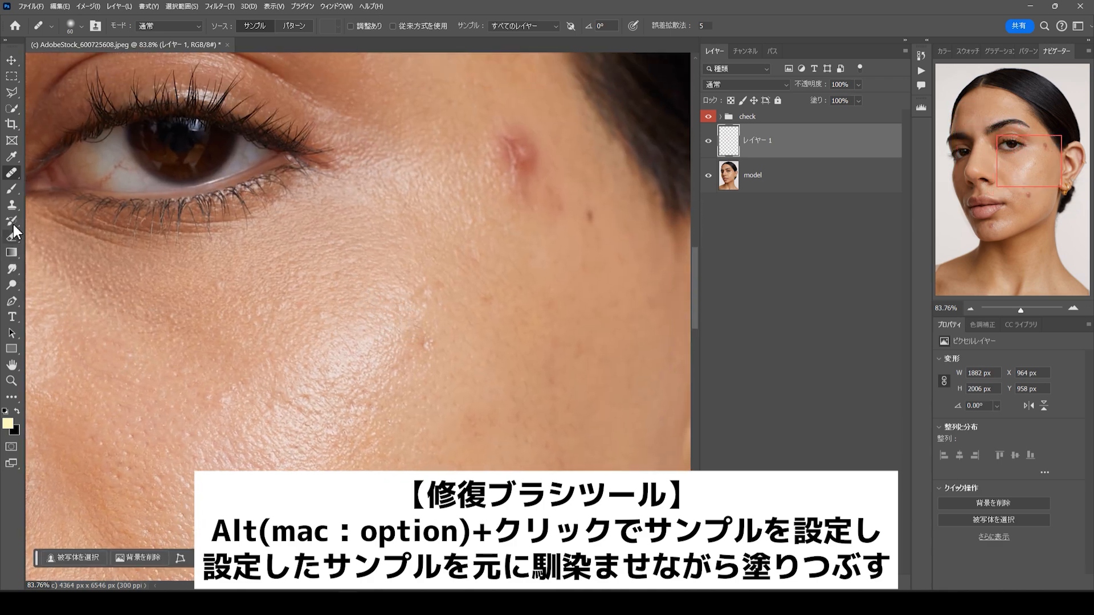
- Cover the small mole below the temple with the Clone Stamp and spot-heal the bump on the upper cheek
click(12, 204)
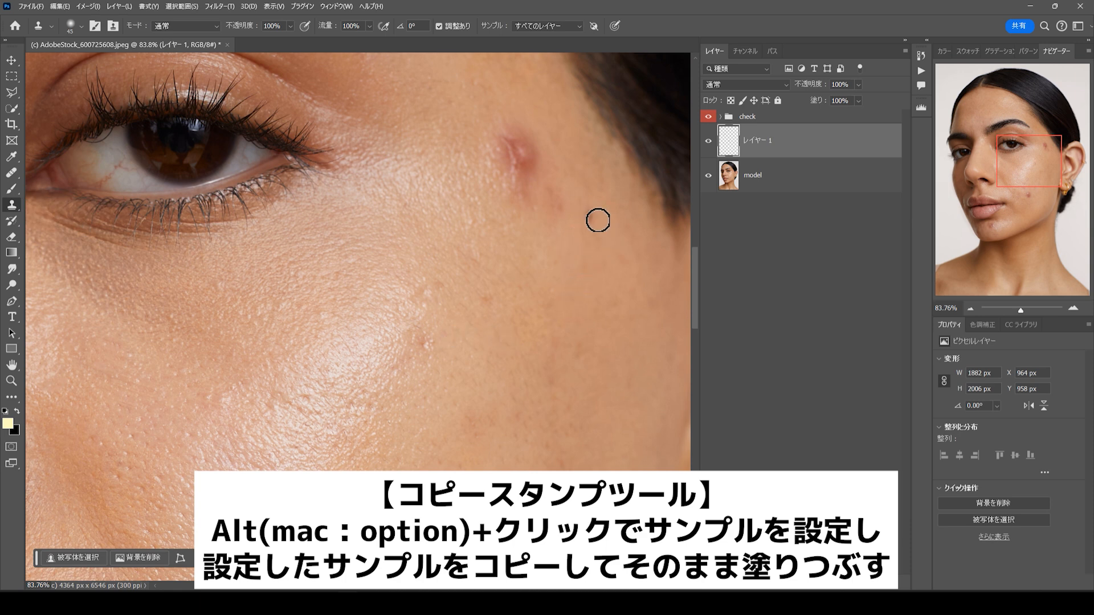
right_click(12, 172)
click(57, 173)
click(442, 283)
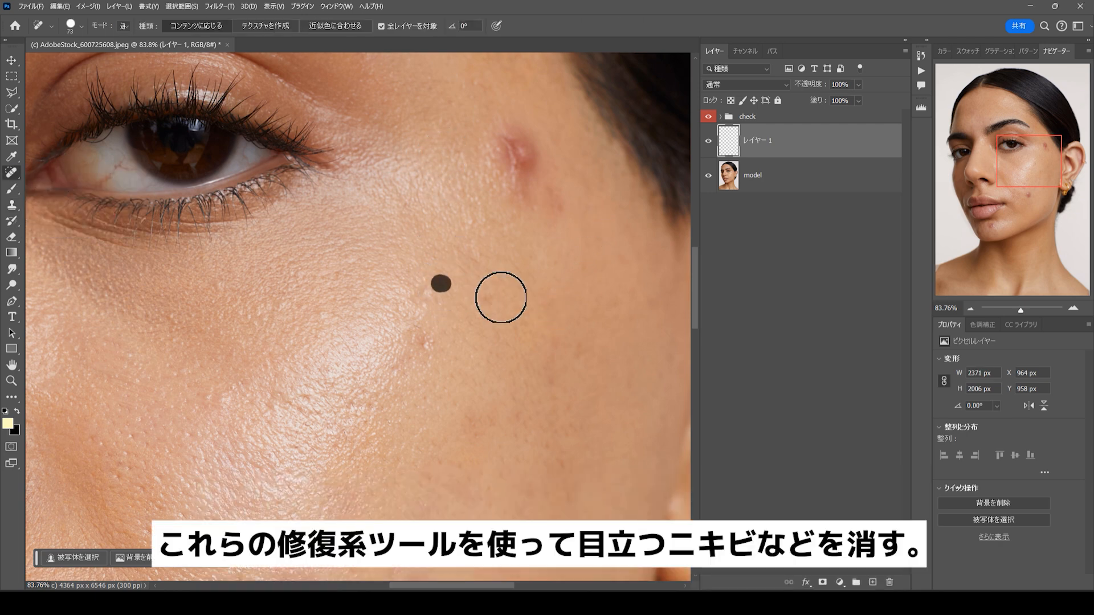
- Remove the blemishes on the lower cheek and chin with the Spot Healing Brush
scroll(420, 288, down, 5)
drag(354, 320, 370, 330)
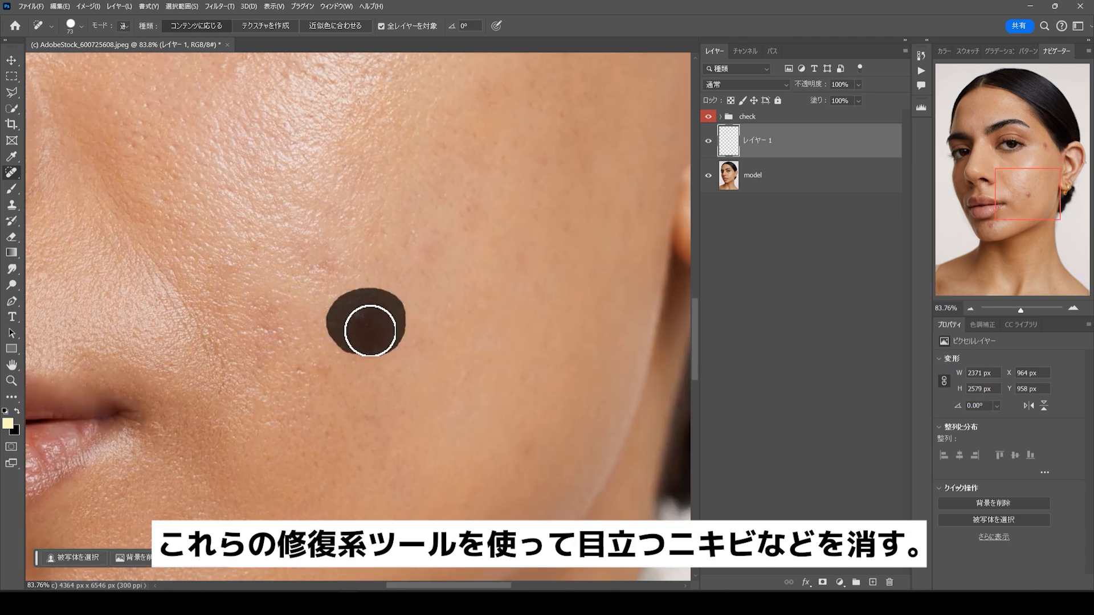
scroll(454, 384, down, 5)
scroll(454, 383, left, 4)
mouse_move(240, 296)
mouse_down()
mouse_move(276, 296)
mouse_move(252, 289)
mouse_up()
- Expand the check group and toggle the トーンカーブ 3 adjustment to inspect the skin for remaining unevenness
click(720, 116)
click(708, 140)
click(708, 141)
click(708, 143)
click(707, 143)
- Spot-heal more marks on the cheek, using the トーンカーブ 3 adjustment as a visual check
drag(193, 302, 151, 301)
drag(151, 301, 133, 461)
click(709, 144)
click(709, 144)
drag(441, 263, 484, 260)
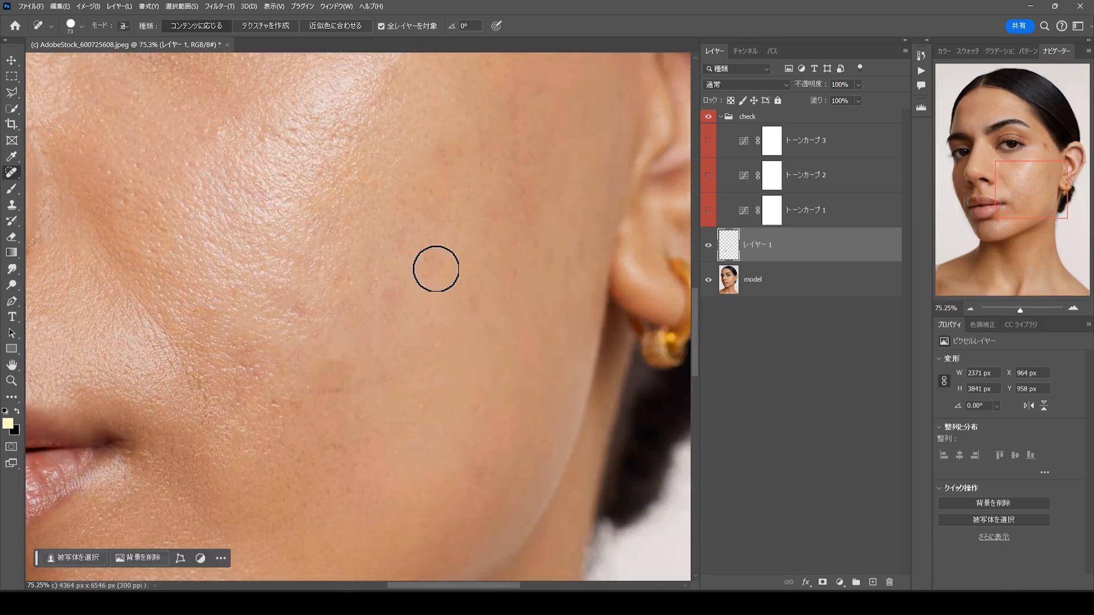
- Reveal blemishes with トーンカーブ 1, spot-heal the cheek marks and the red temple pimple, and hide the check adjustments
click(708, 211)
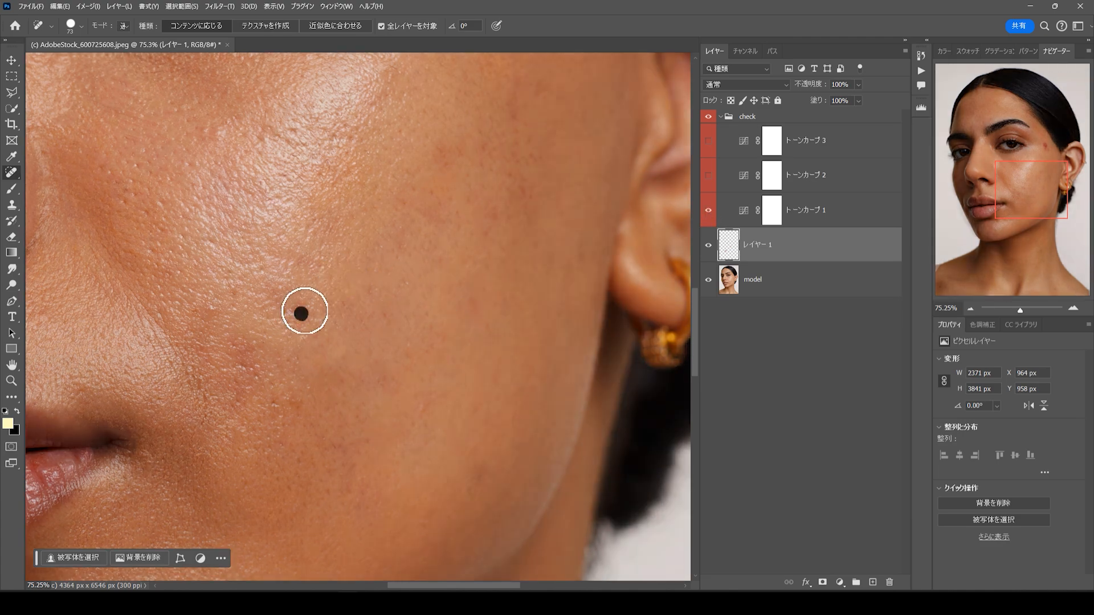
click(301, 313)
click(708, 143)
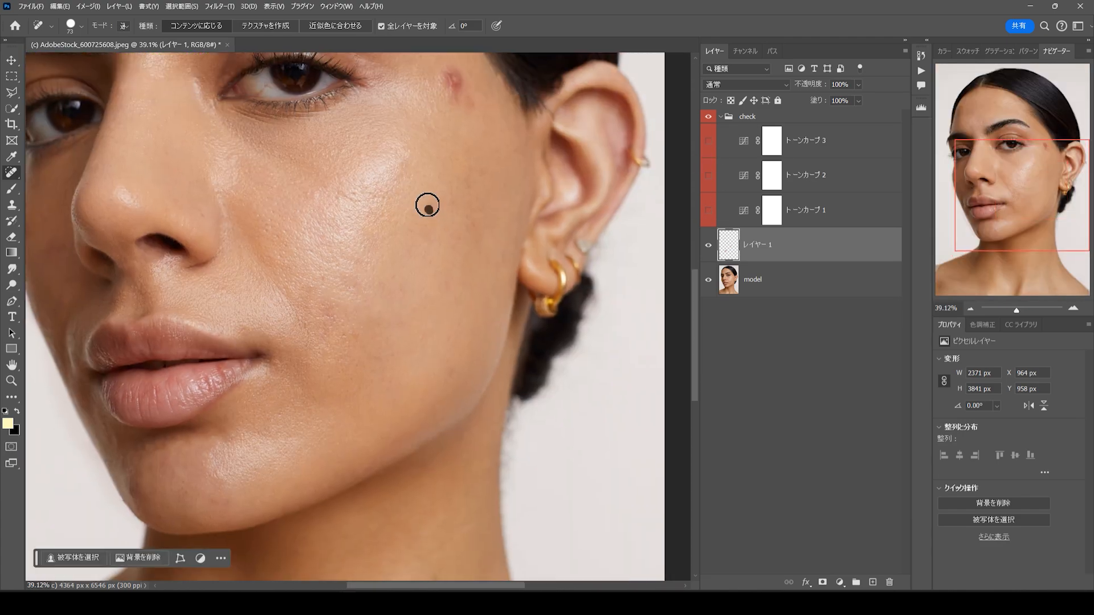
scroll(420, 166, up, 3)
drag(399, 162, 417, 193)
scroll(193, 249, down, 6)
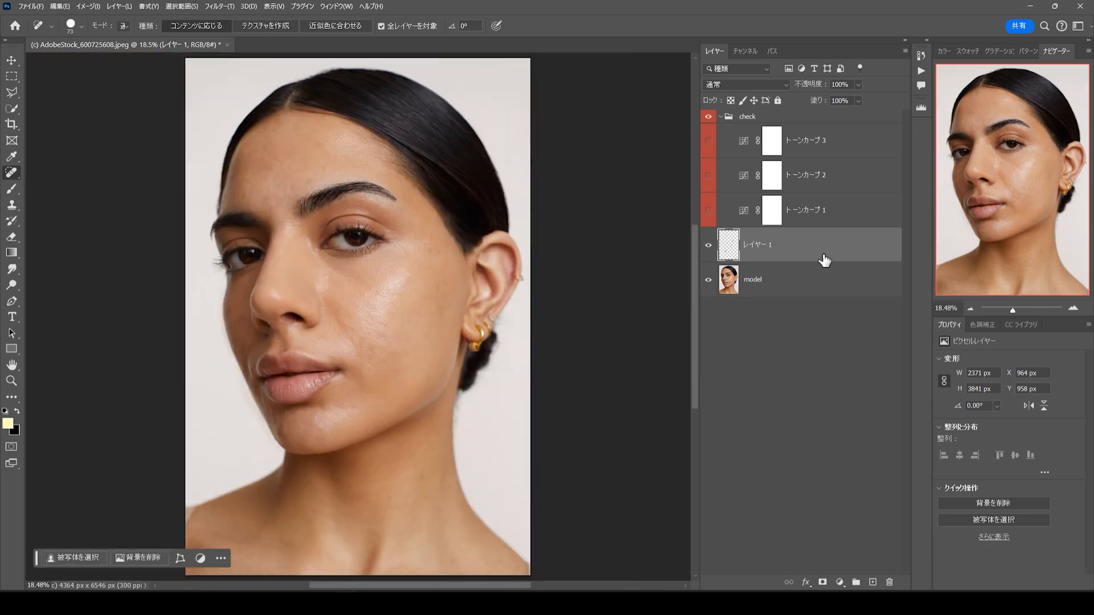
- Collapse the check group and stamp all visible layers into a new layer above レイヤー 1
click(721, 116)
click(709, 143)
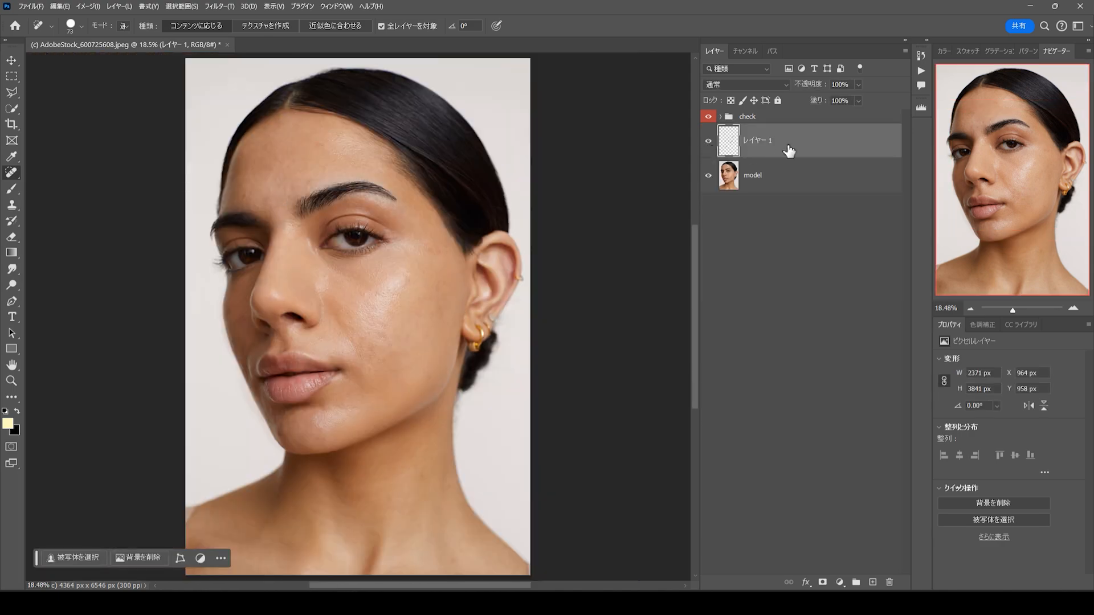
key(ctrl+alt+shift+e)
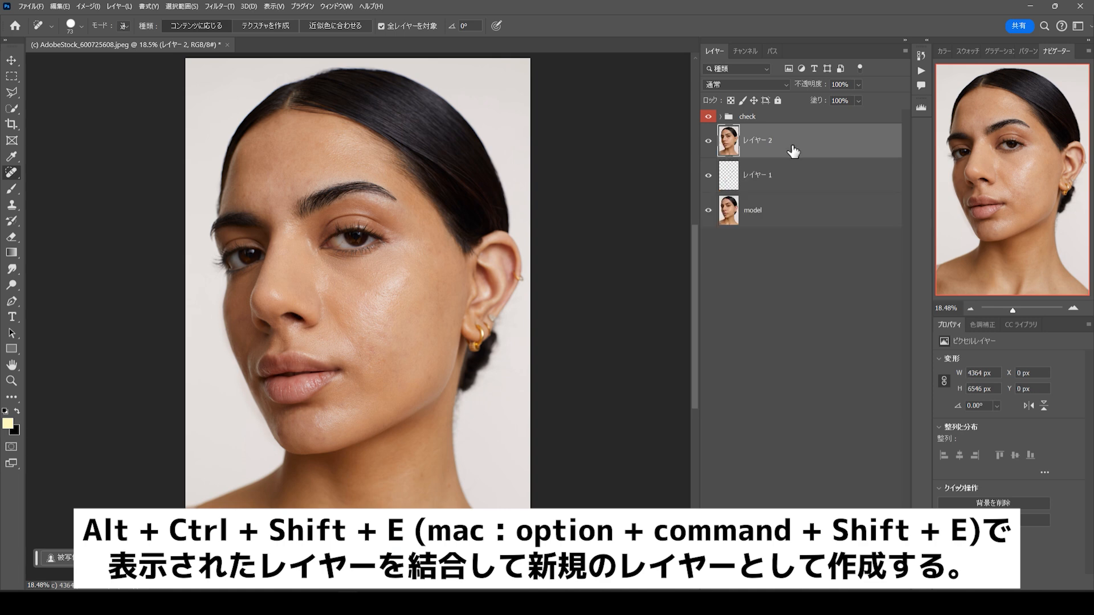
- Repair the blotchy forehead skin above the inner eyebrow with the Patch tool on the merged layer
right_click(21, 175)
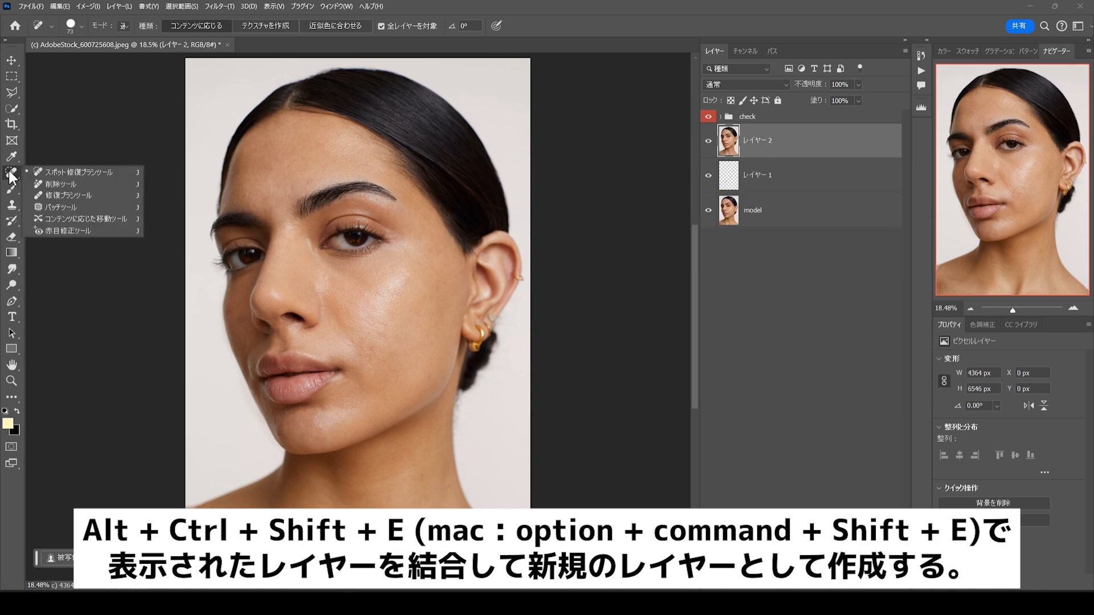
click(46, 204)
drag(289, 170, 305, 237)
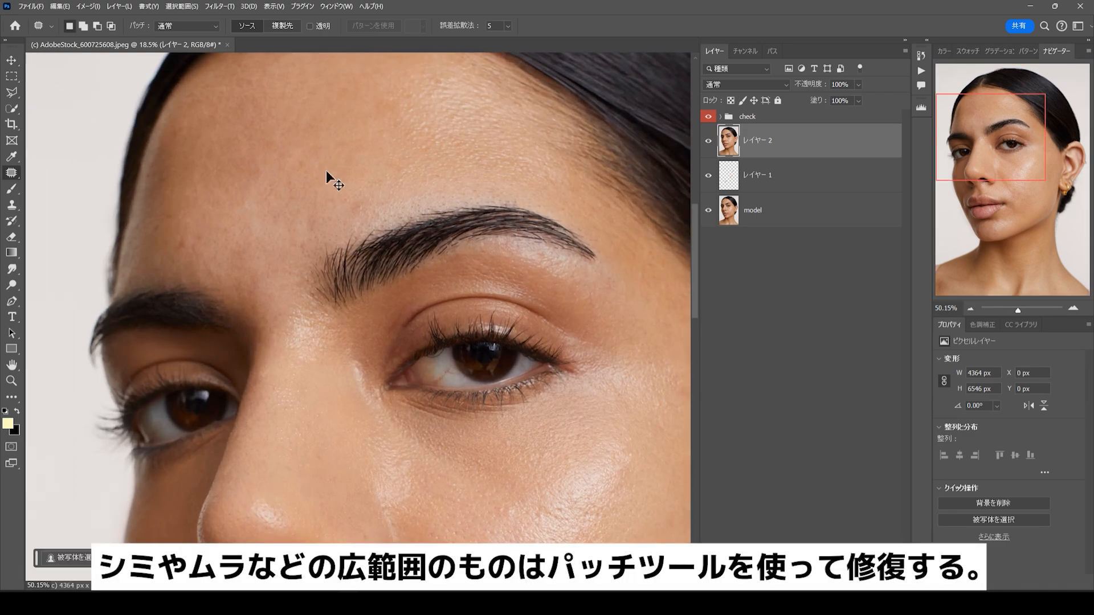
mouse_move(358, 172)
mouse_down()
mouse_move(382, 214)
mouse_move(391, 176)
mouse_move(318, 181)
mouse_up()
key(ctrl+d)
- Patch the uneven outer cheek in front of the ear with smoother neighbouring skin and clear the selection
drag(407, 443, 203, 185)
drag(247, 300, 240, 200)
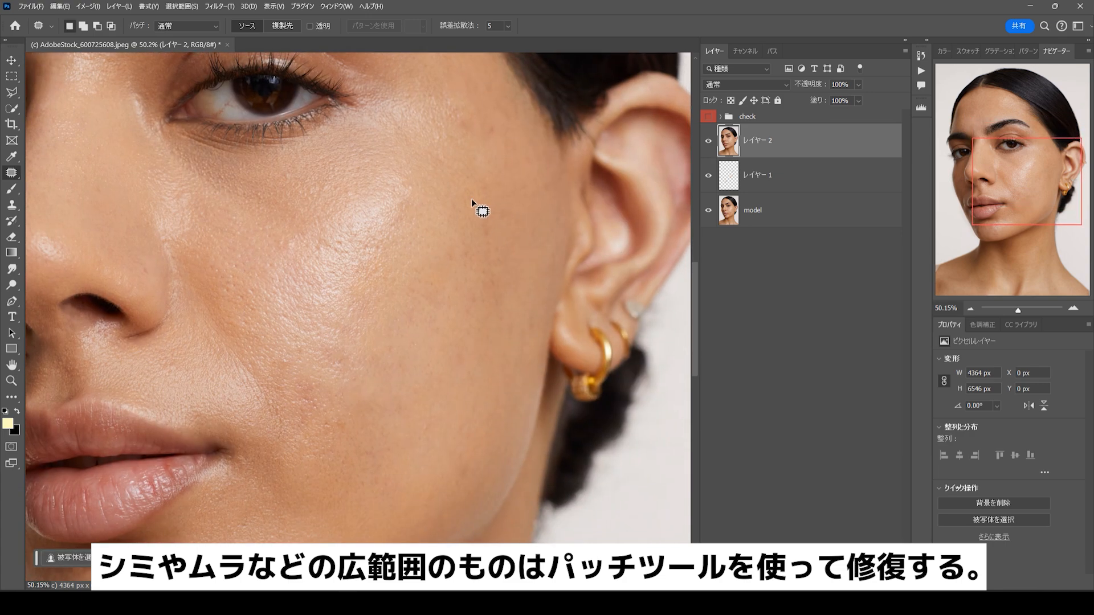
drag(471, 199, 477, 282)
mouse_move(507, 226)
mouse_down()
mouse_move(494, 197)
mouse_move(423, 263)
mouse_move(432, 296)
mouse_up()
key(ctrl+d)
scroll(432, 284, down, 3)
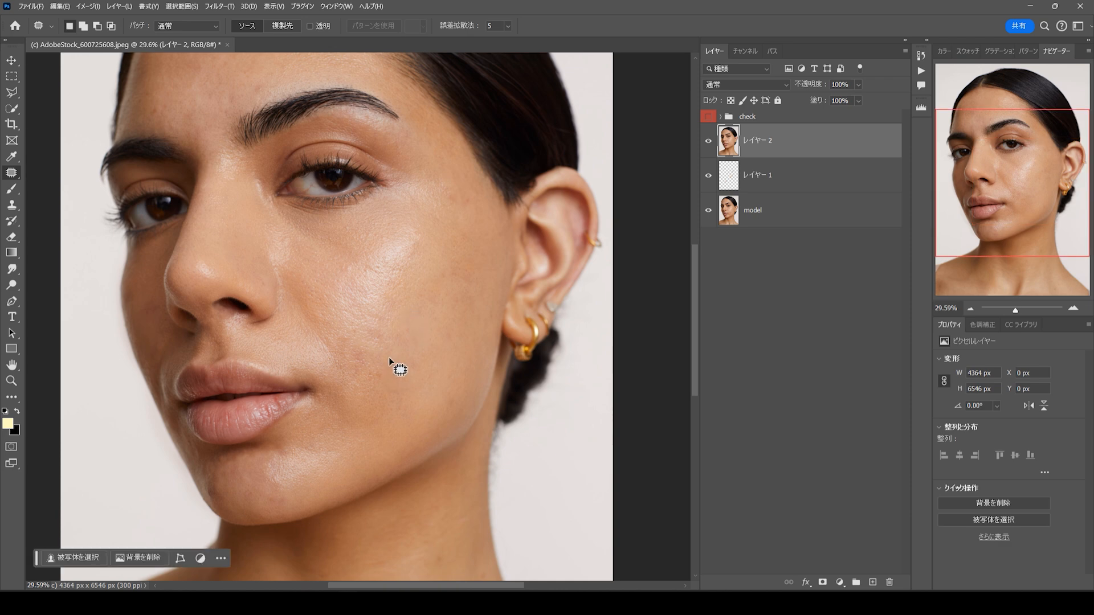
- Patch the discoloured areas of the lower cheek beside the mouth one after another with cleaner skin
mouse_move(429, 372)
mouse_down()
mouse_move(407, 317)
mouse_move(450, 303)
mouse_move(431, 273)
mouse_up()
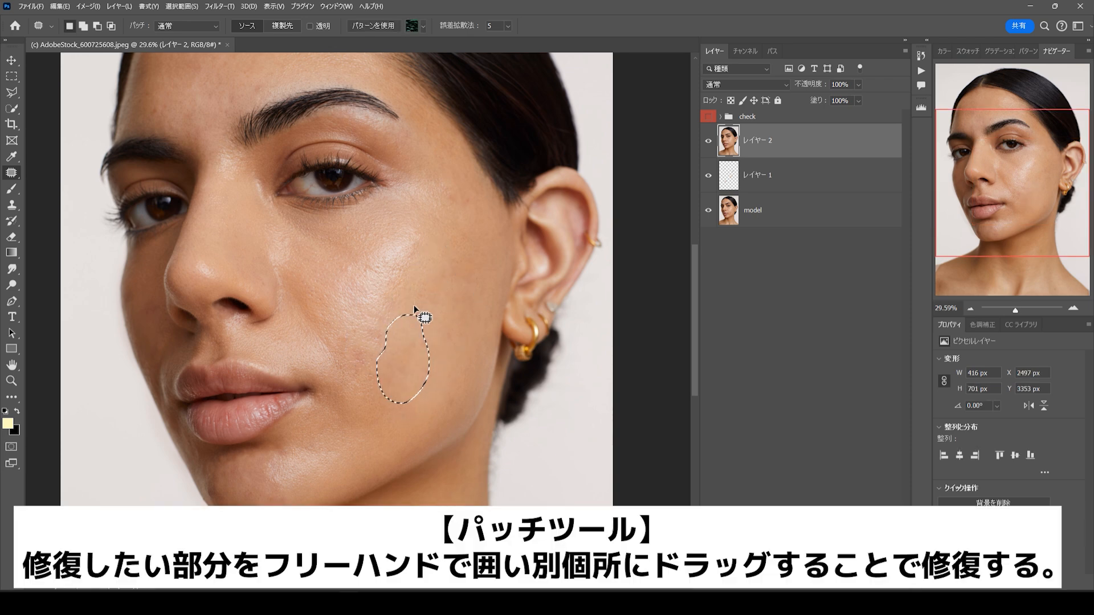
key(ctrl+d)
drag(357, 334, 337, 331)
mouse_move(372, 363)
mouse_down()
mouse_move(403, 396)
mouse_move(385, 371)
mouse_up()
key(ctrl+d)
mouse_move(366, 350)
mouse_down()
mouse_move(372, 396)
mouse_move(293, 324)
mouse_move(339, 371)
mouse_up()
key(ctrl+d)
drag(323, 345, 345, 392)
key(ctrl+d)
- Patch two uneven areas on the forehead above the eyebrows
drag(311, 237, 375, 300)
mouse_move(259, 90)
mouse_down()
mouse_move(256, 141)
mouse_move(250, 94)
mouse_up()
drag(256, 108, 309, 118)
key(ctrl+d)
mouse_move(283, 67)
mouse_down()
mouse_move(301, 115)
mouse_move(290, 70)
mouse_up()
mouse_move(286, 97)
mouse_down()
mouse_move(275, 133)
mouse_move(248, 117)
mouse_up()
key(ctrl+d)
- Patch the uneven skin along the temple and outer cheek, clearing the selection after each repair
drag(488, 224, 490, 221)
drag(494, 235, 489, 301)
key(ctrl+d)
mouse_move(497, 324)
mouse_down()
mouse_move(500, 355)
mouse_move(454, 378)
mouse_up()
key(ctrl+d)
drag(455, 385, 408, 437)
- Patch the blotchy areas around the chin and below the mouth
drag(320, 477, 344, 411)
mouse_move(322, 478)
mouse_down()
mouse_move(396, 458)
mouse_move(327, 480)
mouse_up()
key(ctrl+d)
mouse_move(352, 467)
mouse_down()
mouse_move(329, 475)
mouse_move(329, 466)
mouse_up()
drag(322, 472, 308, 482)
key(ctrl+d)
- Patch the remaining dark spot on the upper cheek and a further uneven area of the face in close-up
mouse_move(438, 242)
mouse_down()
mouse_move(425, 254)
mouse_move(440, 241)
mouse_up()
drag(437, 249, 416, 287)
key(ctrl+d)
scroll(409, 281, up, 3)
drag(245, 253, 270, 266)
drag(256, 241, 236, 202)
key(ctrl+d)
scroll(278, 246, down, 5)
key(ctrl+0)
- Patch three more small uneven spots on the face in close-up, clearing the selection after each
scroll(307, 149, up, 6)
mouse_move(316, 200)
mouse_down()
mouse_move(349, 206)
mouse_move(318, 199)
mouse_up()
drag(337, 204, 290, 190)
key(ctrl+d)
drag(203, 239, 206, 237)
drag(209, 235, 208, 215)
key(ctrl+d)
drag(227, 175, 228, 176)
drag(222, 184, 224, 163)
key(ctrl+d)
- With the whole portrait in view, patch the skin on the mid cheek and the cheek below the mouth corner
key(ctrl+0)
drag(365, 289, 361, 291)
drag(369, 298, 380, 271)
key(ctrl+d)
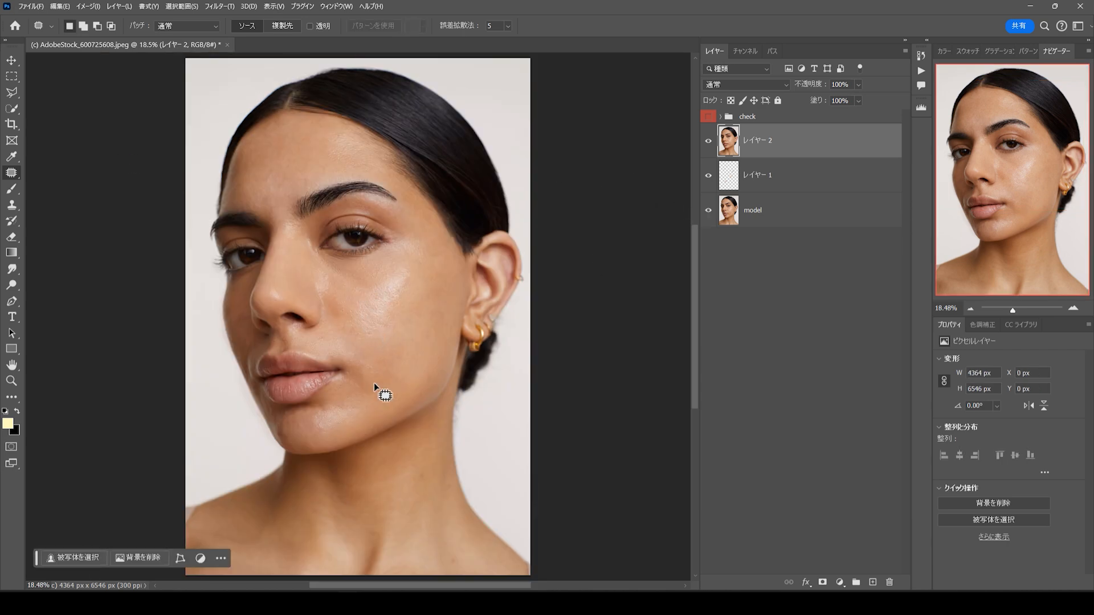
drag(367, 380, 364, 382)
drag(370, 390, 393, 397)
- Patch the skin near the temple and the crease area between the nose and cheek
drag(434, 263, 433, 260)
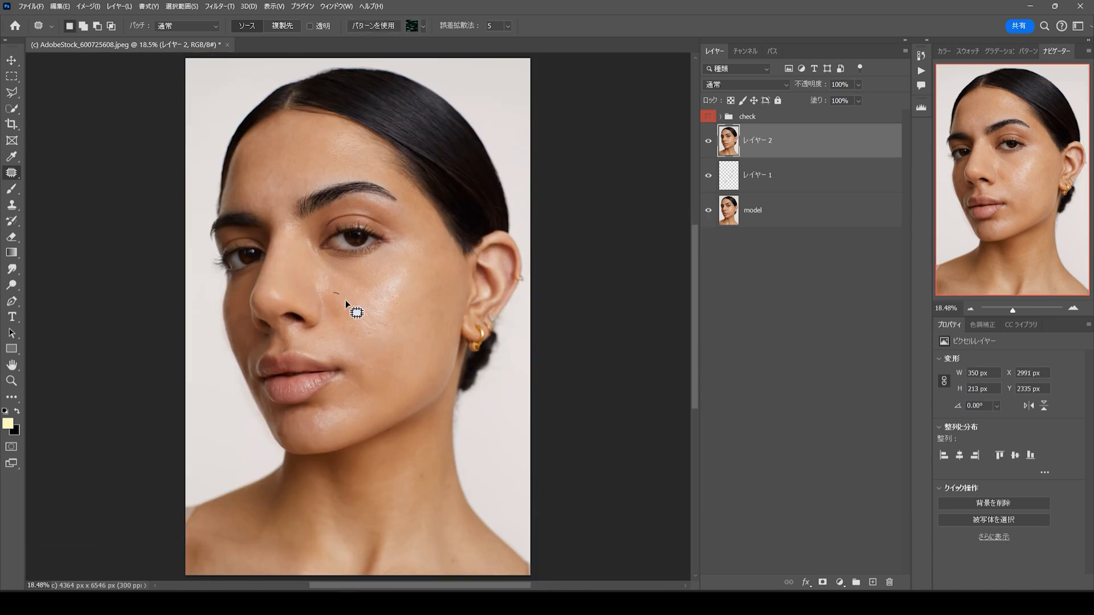
drag(344, 319, 415, 349)
key(ctrl+d)
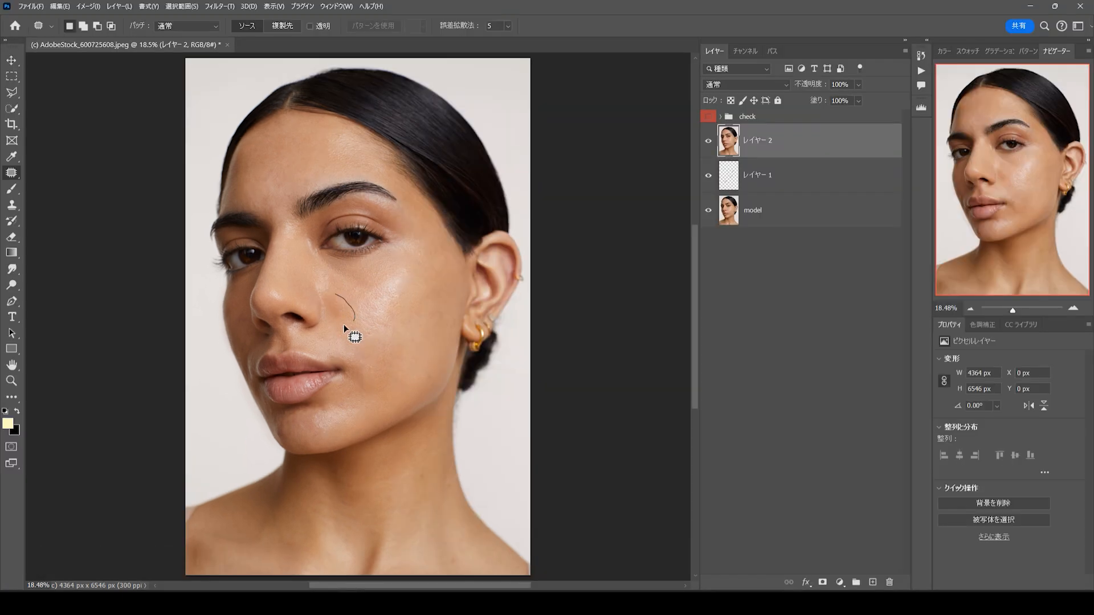
mouse_move(344, 323)
mouse_down()
mouse_move(378, 366)
mouse_move(388, 347)
mouse_up()
key(ctrl+d)
key(ctrl+d)
- Patch the uneven skin on the lower outer cheek near the jawline and clear the selection
drag(421, 380, 424, 377)
drag(429, 377, 423, 314)
drag(427, 263, 428, 262)
key(ctrl+d)
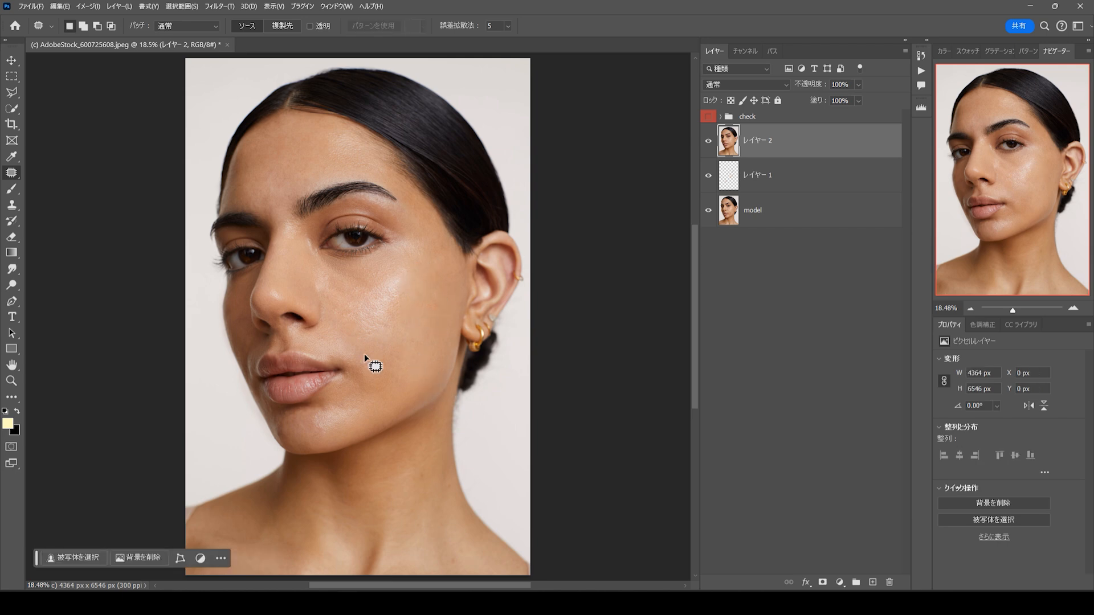
- Patch the uneven area on the chin with neighbouring skin and clear the selection
mouse_move(322, 433)
mouse_down()
mouse_move(313, 410)
mouse_move(321, 432)
mouse_up()
drag(335, 417, 369, 394)
key(ctrl+d)
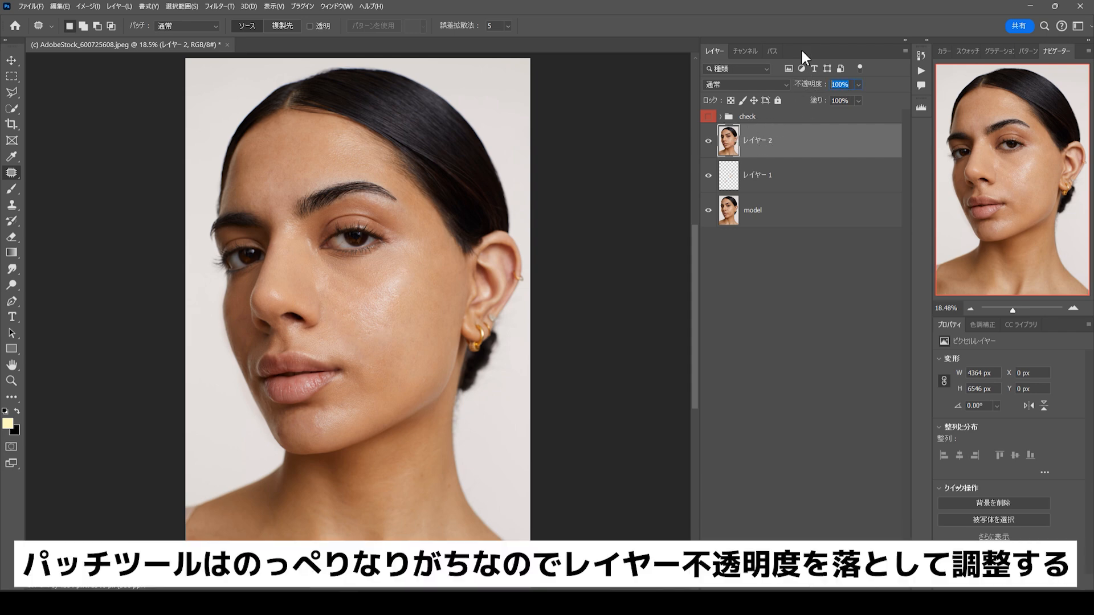
- Set the opacity of レイヤー 2 to 60% and stamp all visible layers into a new layer above it
text(60)
key(Return)
click(760, 284)
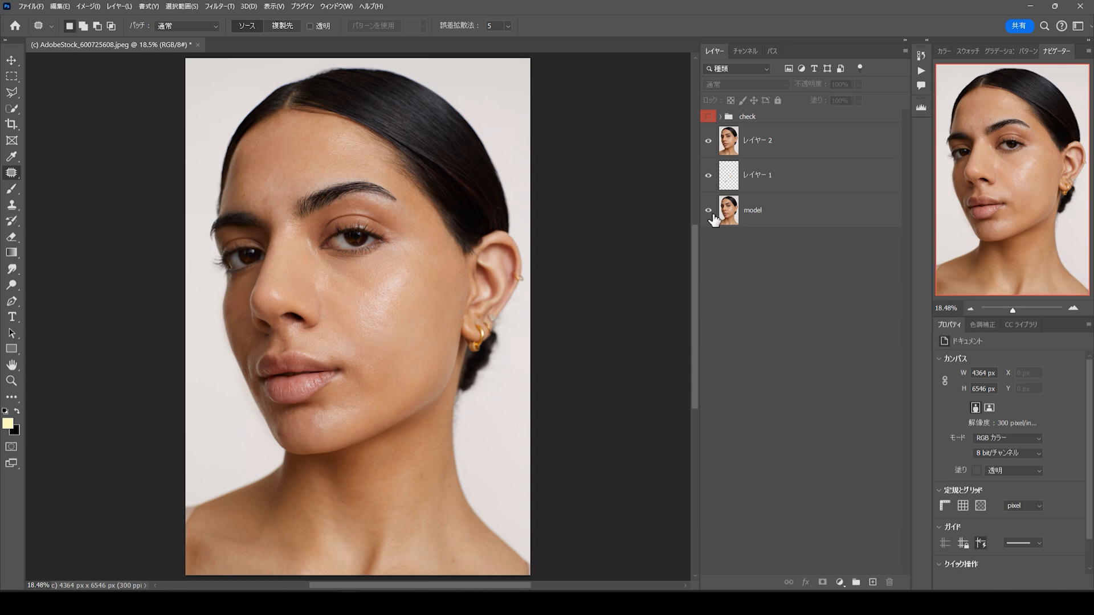
click(762, 147)
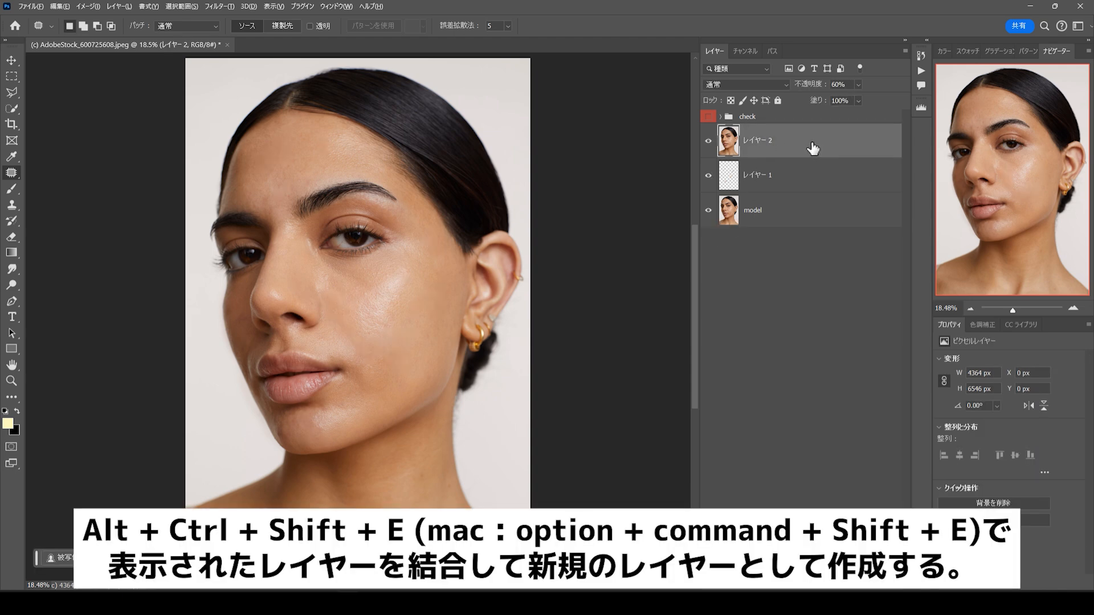
key(ctrl+alt+shift+e)
- Duplicate the Blue channel of the merged layer
click(745, 51)
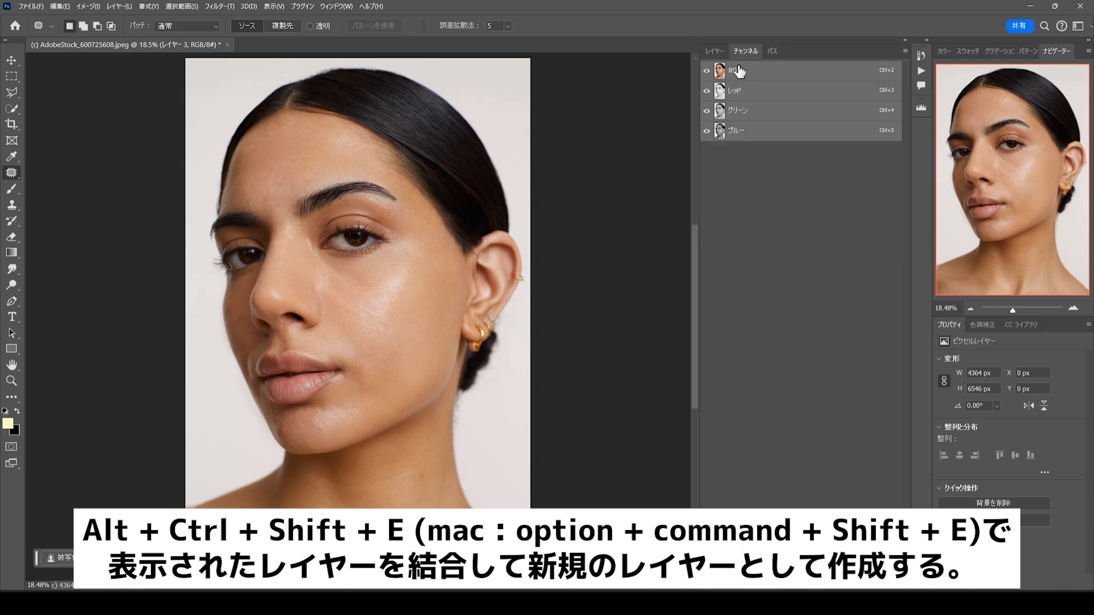
click(771, 138)
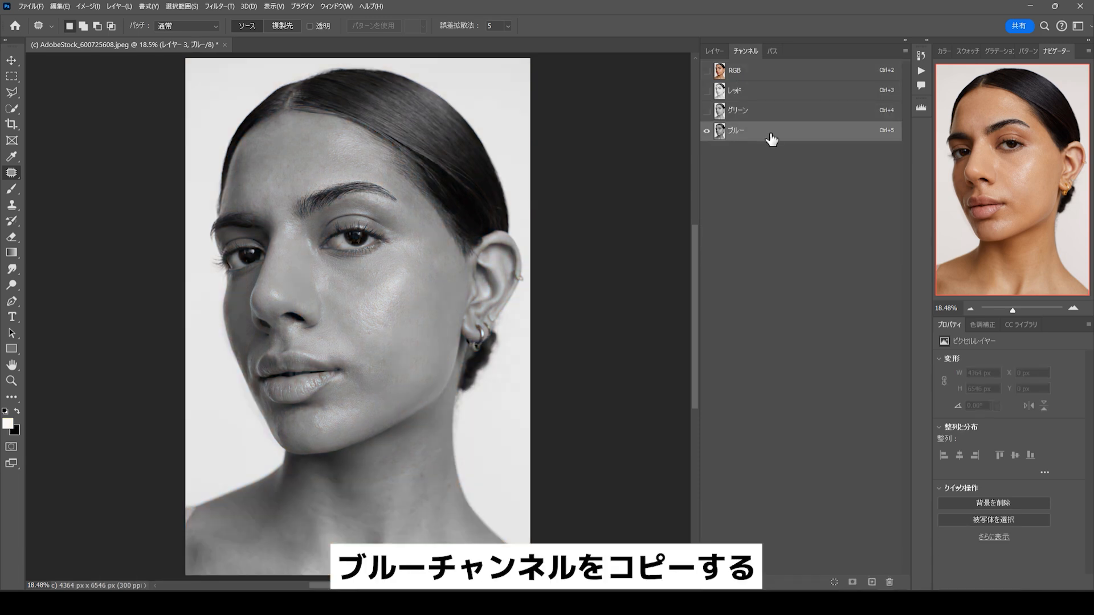
drag(762, 147, 872, 581)
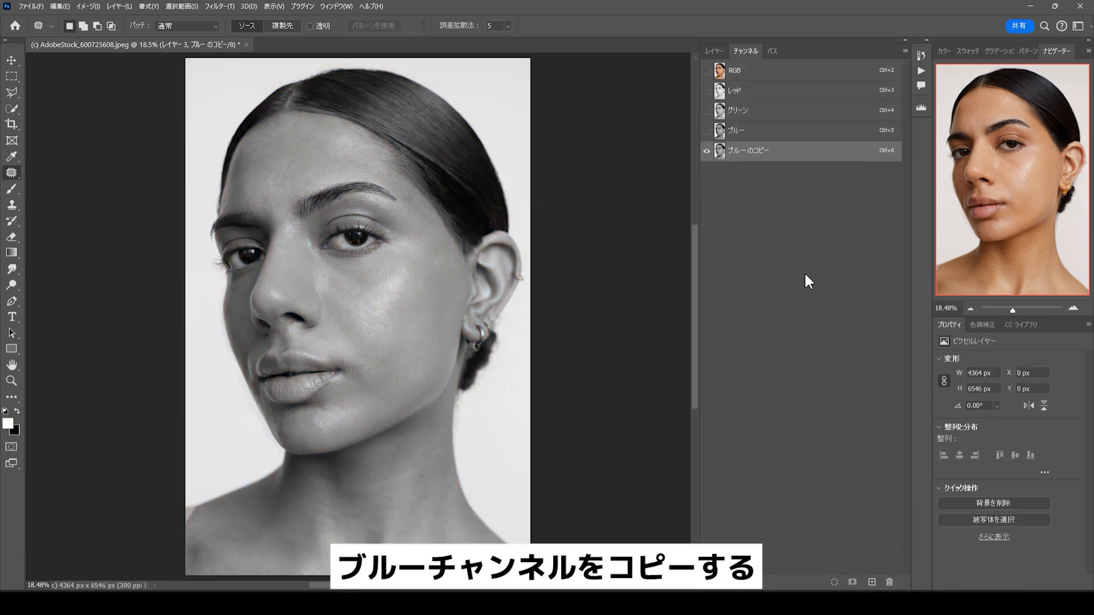
- Apply a High Pass filter with a radius of 34.6 pixels to the copied Blue channel
click(219, 7)
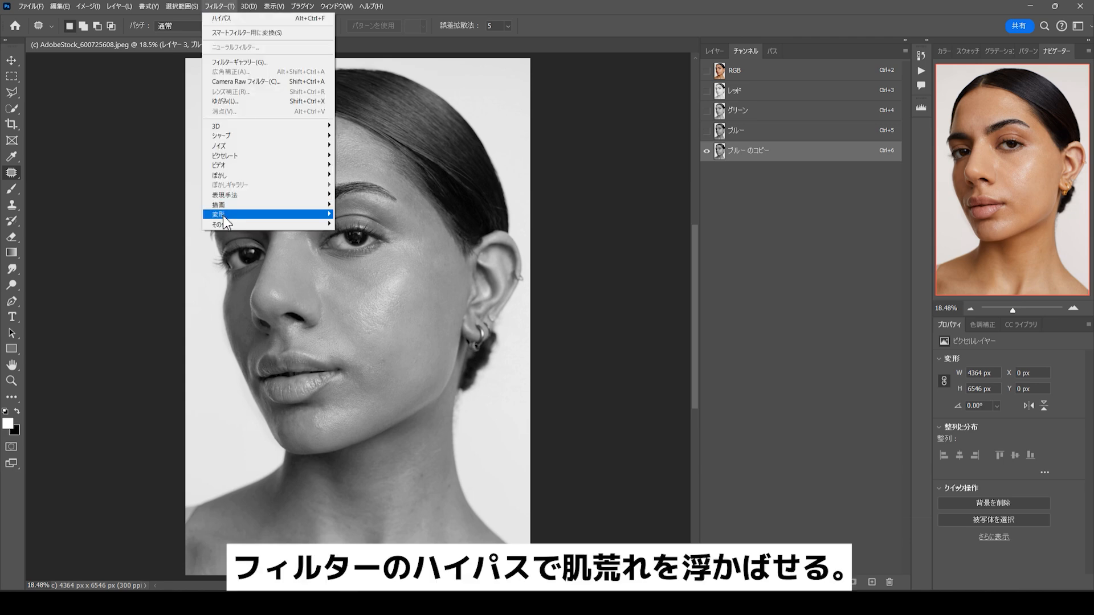
mouse_move(255, 225)
click(353, 254)
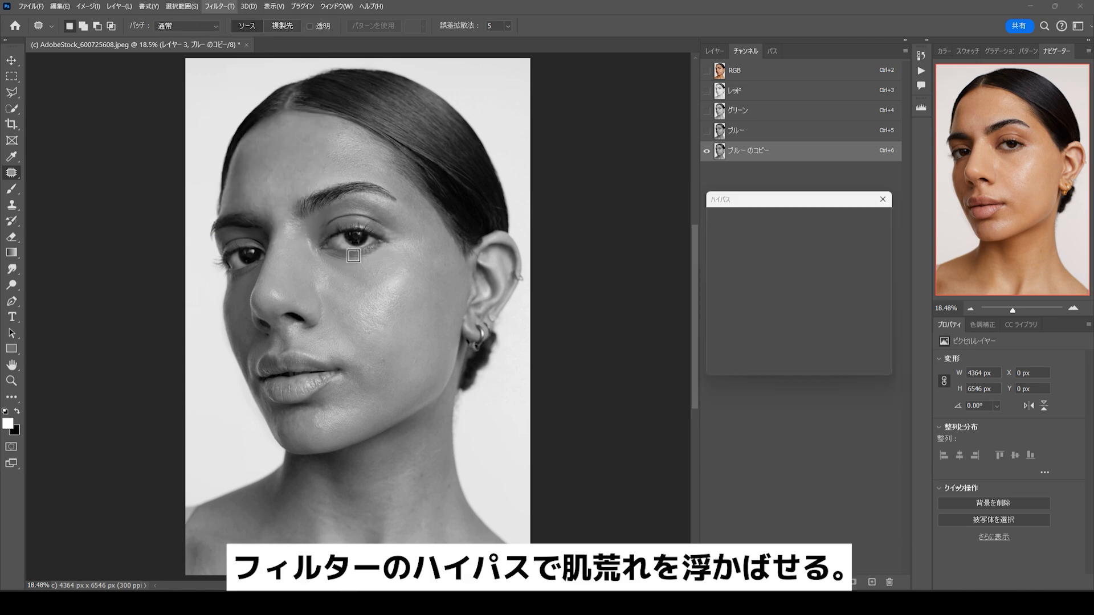
drag(782, 364, 768, 365)
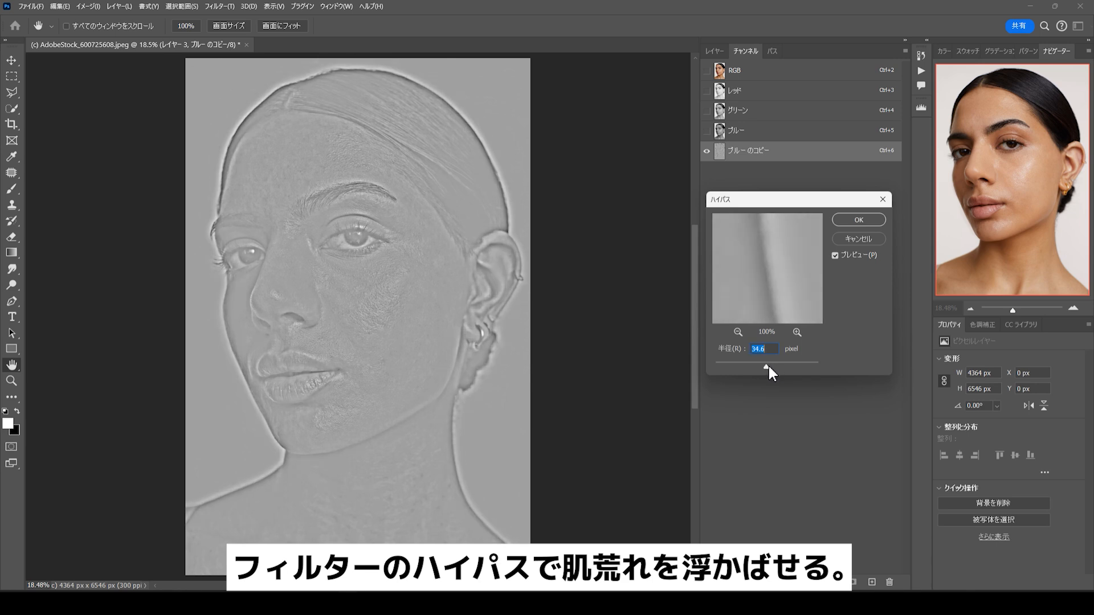
click(872, 223)
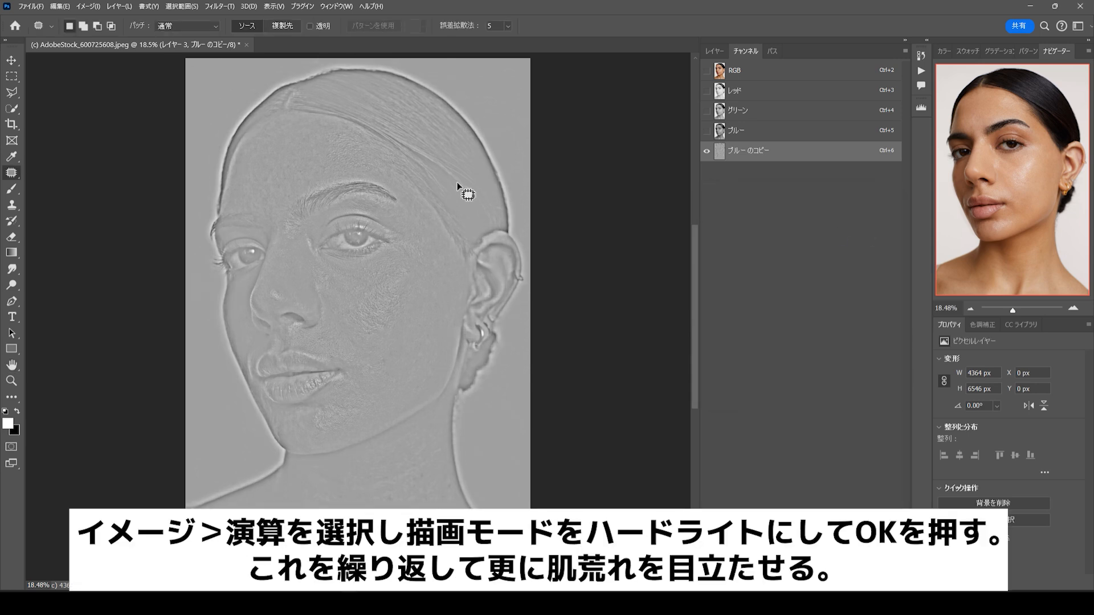
- Run Calculations three times in Hard Light mode at 100% opacity, starting from the Blue copy and using each new channel as both sources
click(85, 7)
click(130, 167)
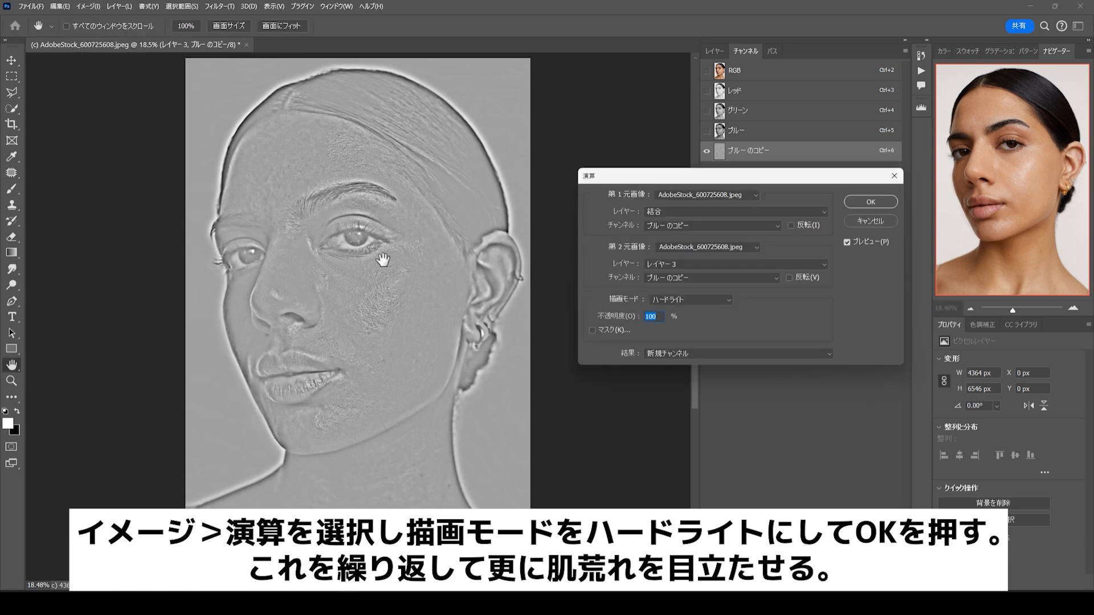
click(860, 203)
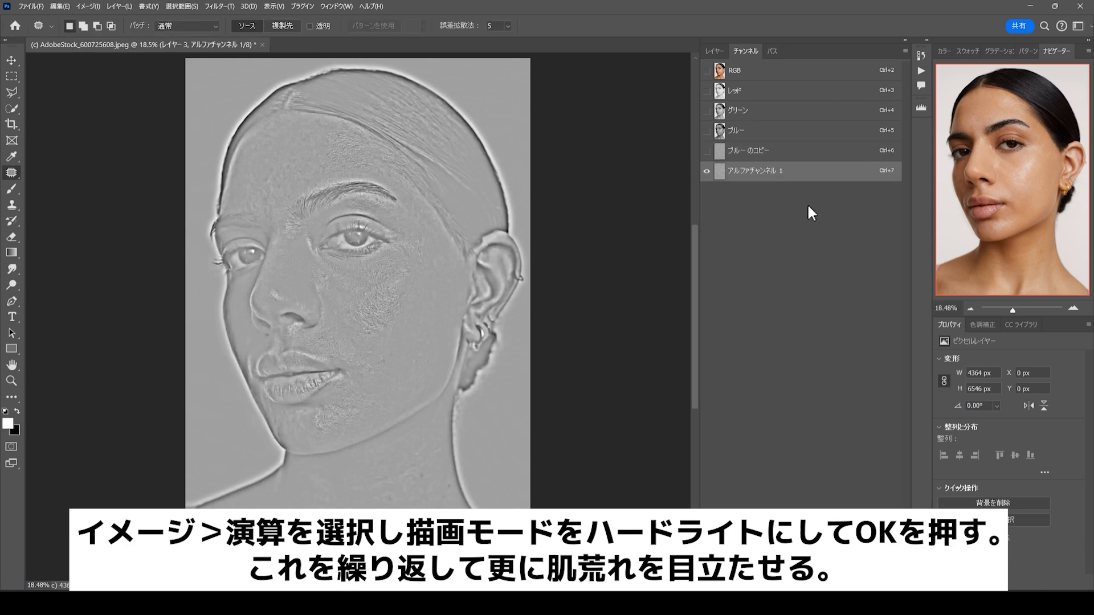
click(91, 7)
click(134, 166)
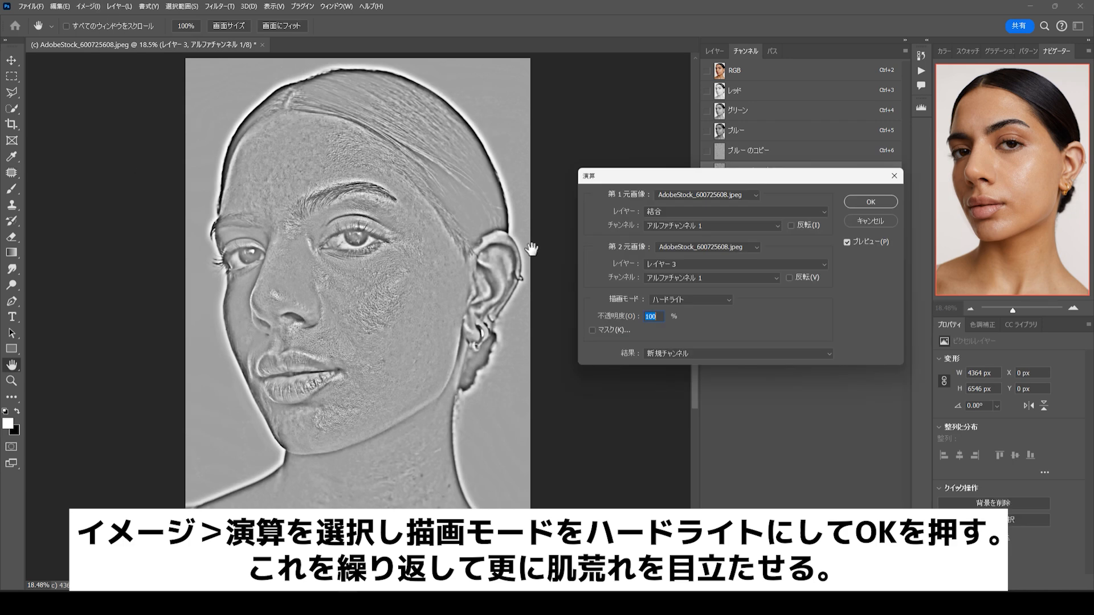
click(854, 204)
click(98, 7)
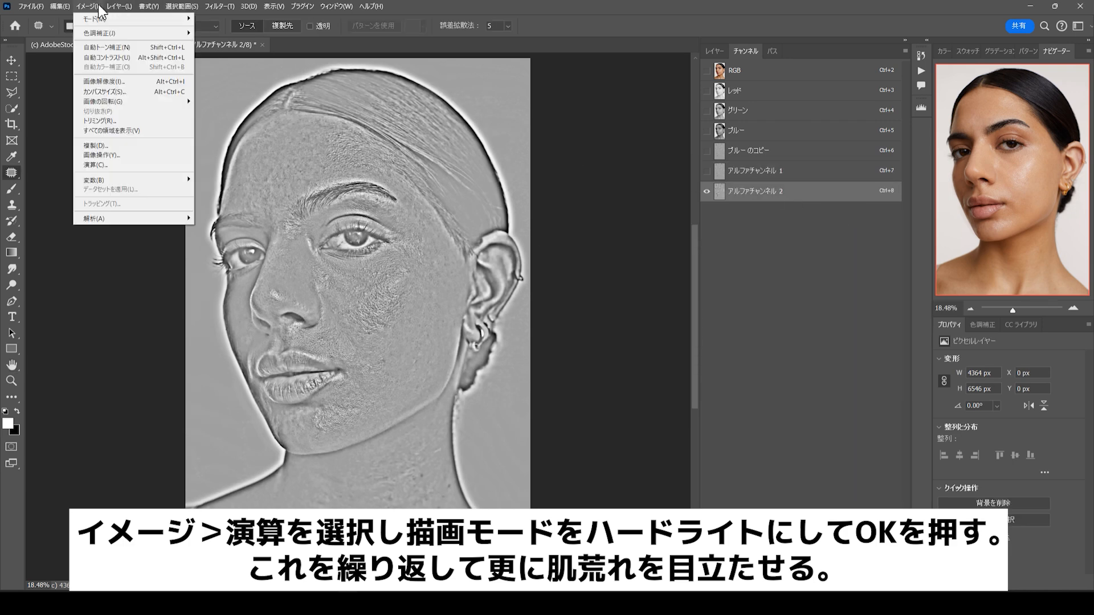
click(151, 165)
click(868, 204)
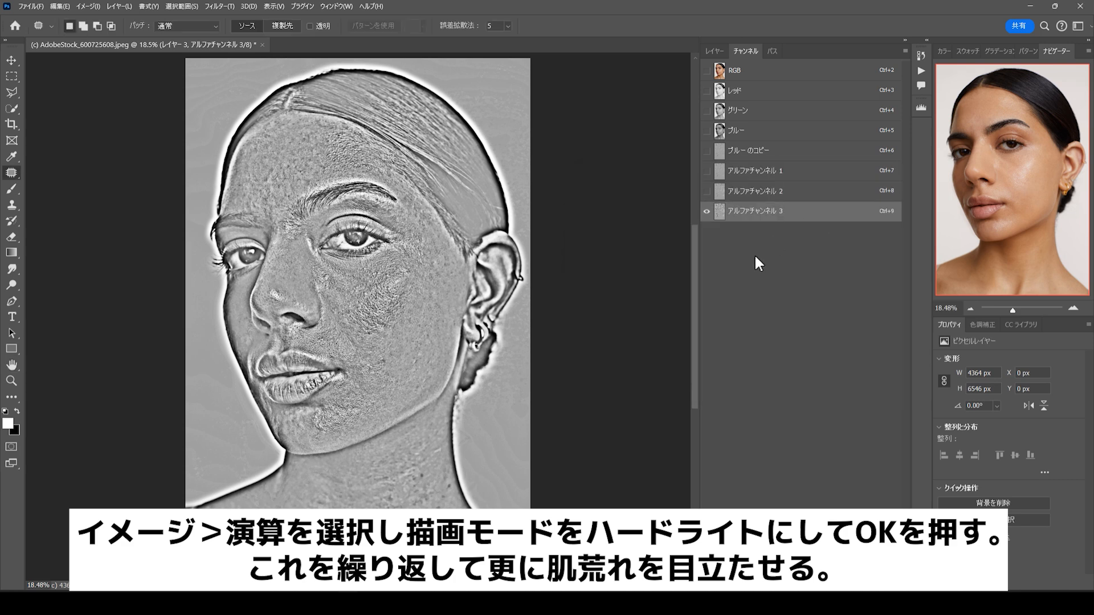
- Paint a white border around the face, ear, neck and shoulders on アルファチャンネル 3 with the Brush
click(11, 189)
mouse_move(205, 97)
mouse_down()
mouse_move(171, 74)
mouse_move(264, 78)
mouse_move(228, 117)
mouse_move(272, 98)
mouse_move(237, 115)
mouse_move(210, 195)
mouse_move(205, 298)
mouse_move(254, 435)
mouse_move(178, 494)
mouse_up()
mouse_move(279, 74)
mouse_down()
mouse_move(251, 97)
mouse_move(376, 122)
mouse_move(535, 254)
mouse_move(479, 367)
mouse_move(462, 432)
mouse_move(542, 566)
mouse_up()
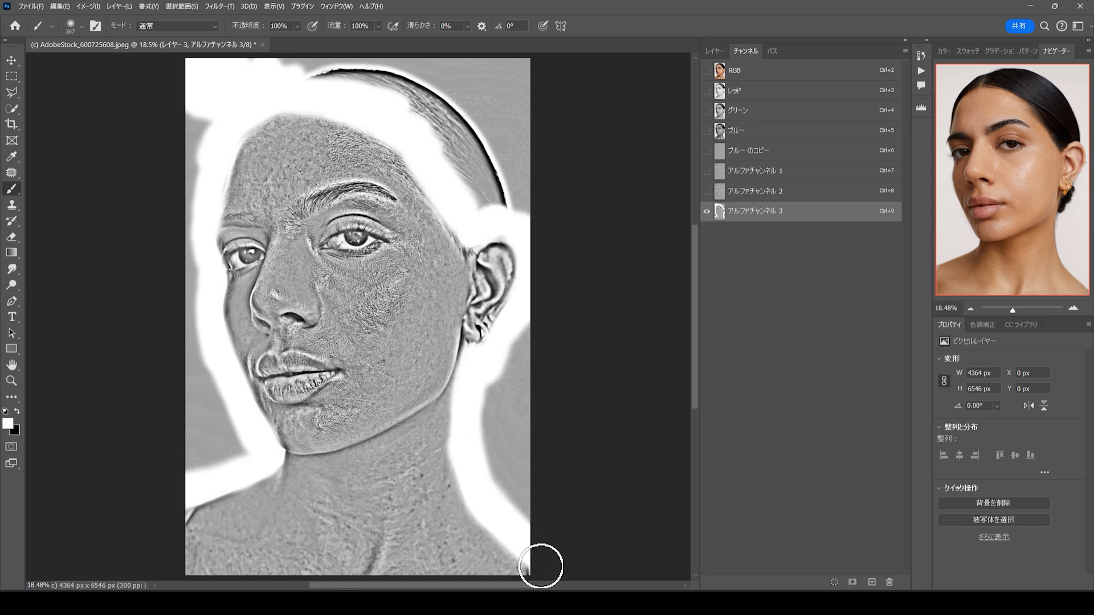
- Lasso the remaining hair and background outside the painted border, fill it with white and clear the selection
key(l)
click(65, 92)
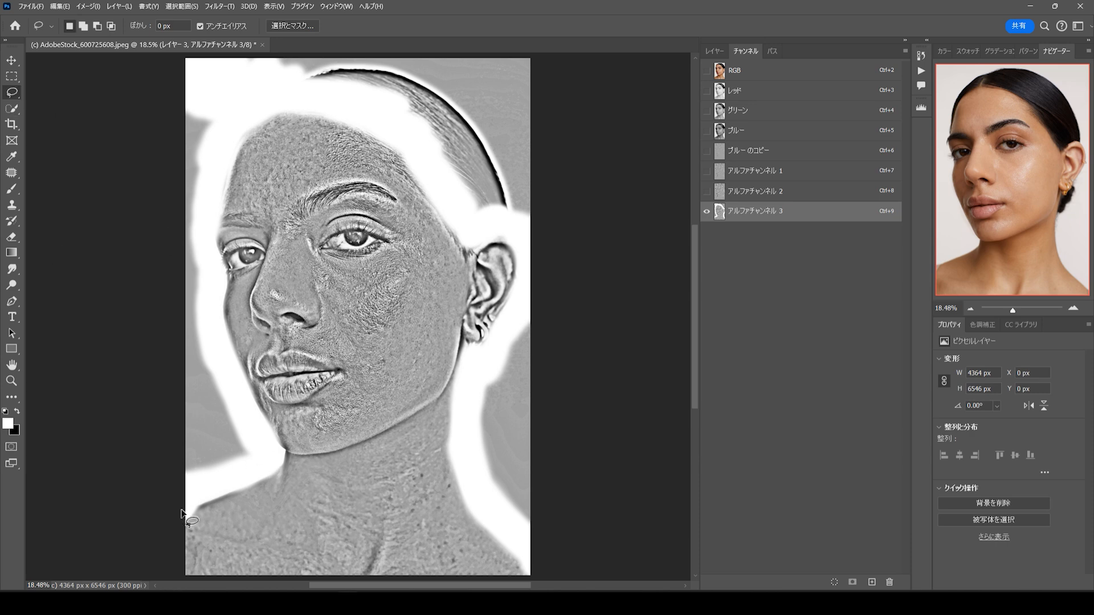
mouse_move(488, 485)
mouse_down()
mouse_move(136, 43)
mouse_move(163, 496)
mouse_up()
key(shift+F5)
click(544, 151)
click(529, 273)
click(625, 152)
key(ctrl+d)
- Paint the eyebrows, eyes, nostrils and lips white on アルファチャンネル 3 with a smaller brush
click(11, 188)
key(bracketleft)
key(bracketleft)
key(bracketleft)
key(bracketleft)
key(bracketleft)
key(bracketleft)
key(bracketleft)
scroll(298, 205, up, 5)
mouse_move(322, 205)
mouse_down()
mouse_move(343, 181)
mouse_move(400, 176)
mouse_up()
drag(183, 225, 216, 225)
mouse_move(350, 265)
mouse_down()
mouse_move(427, 261)
mouse_move(418, 251)
mouse_move(417, 267)
mouse_up()
drag(180, 300, 198, 295)
drag(245, 399, 239, 393)
mouse_move(288, 385)
mouse_down()
mouse_move(276, 386)
mouse_move(297, 388)
mouse_up()
drag(292, 418, 232, 304)
mouse_move(179, 347)
mouse_down()
mouse_move(243, 346)
mouse_move(251, 379)
mouse_move(195, 378)
mouse_move(240, 354)
mouse_move(276, 359)
mouse_up()
scroll(220, 214, down, 2)
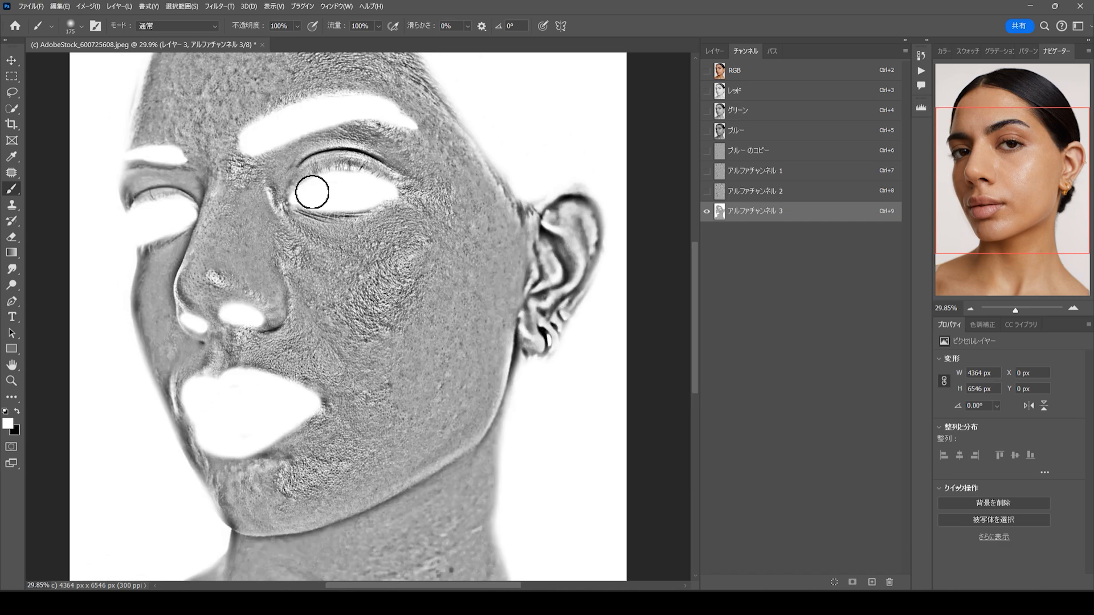
scroll(220, 247, down, 3)
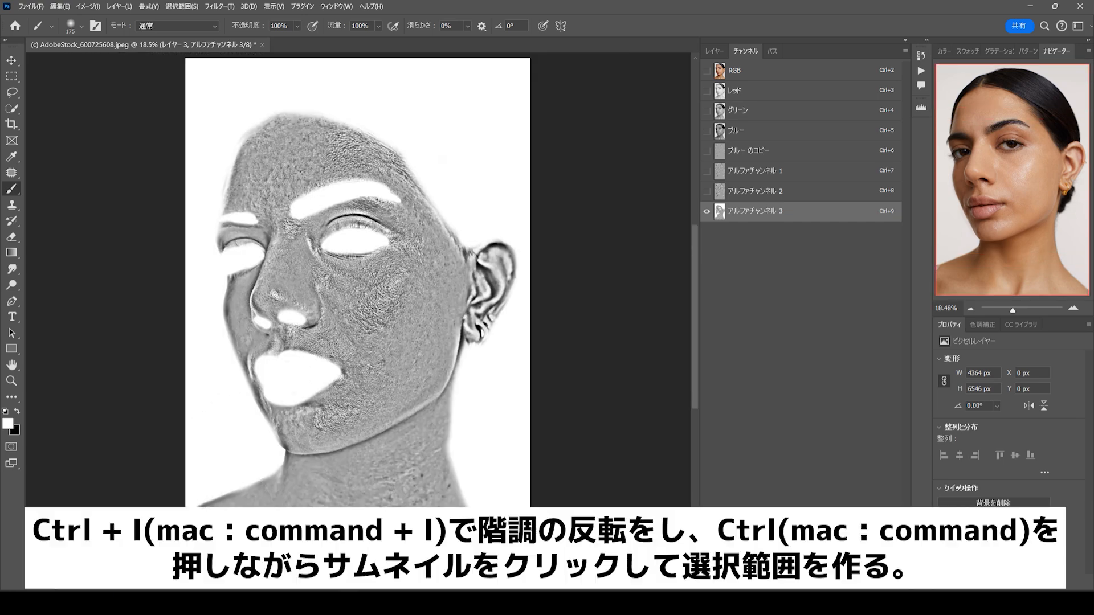
- Invert アルファチャンネル 3, load it as a selection and return to the layers with the RGB composite active
key(ctrl+i)
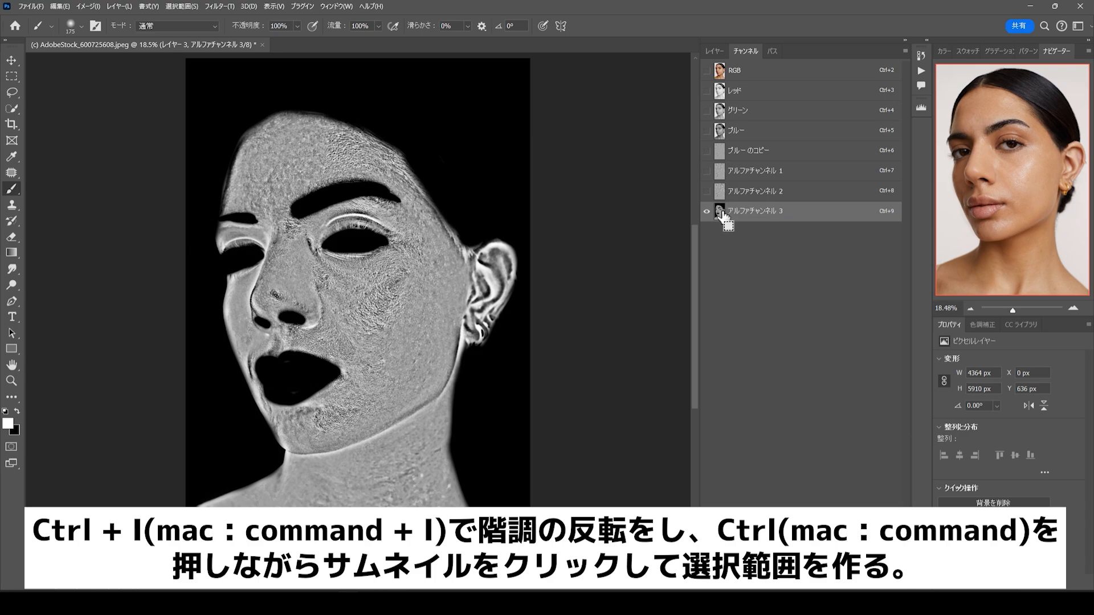
ctrl+click(722, 214)
click(733, 71)
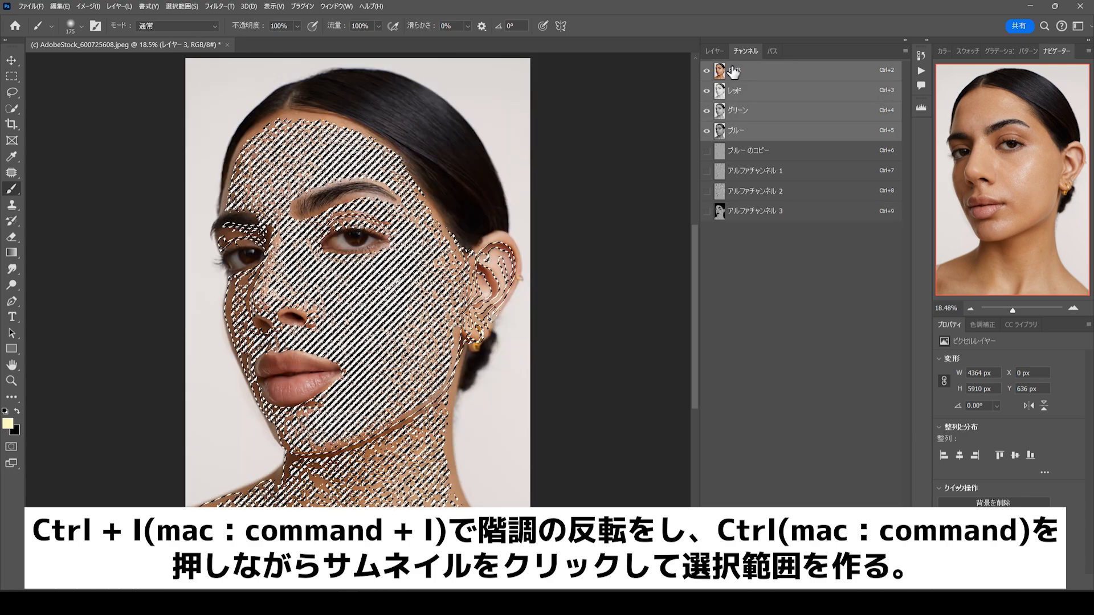
click(713, 50)
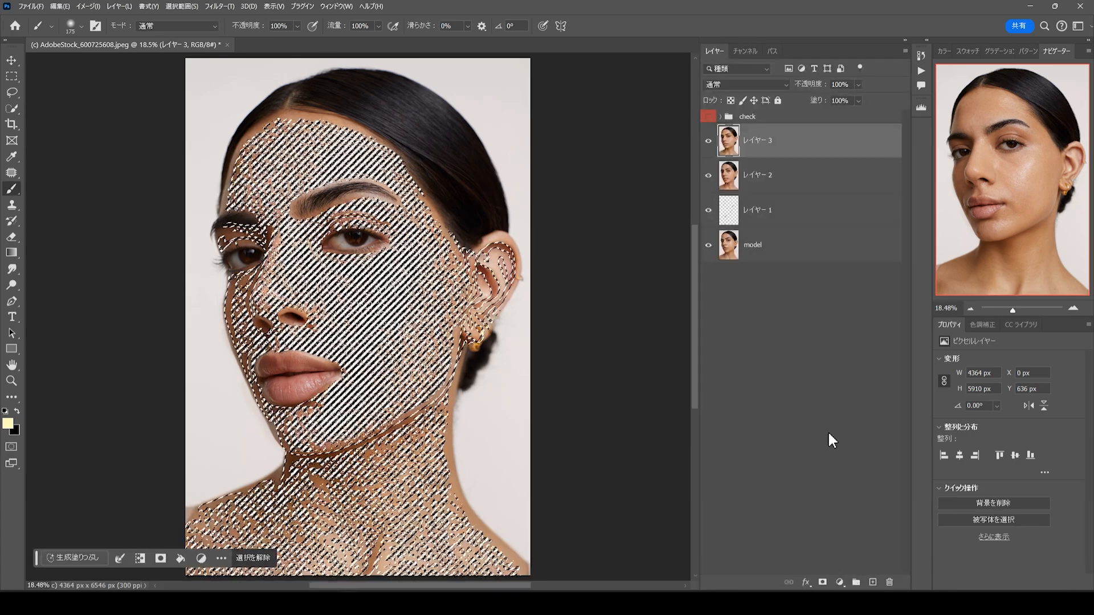
- Add a Curves adjustment layer masked by the selection and raise its midpoint to input 109, output 134
click(840, 582)
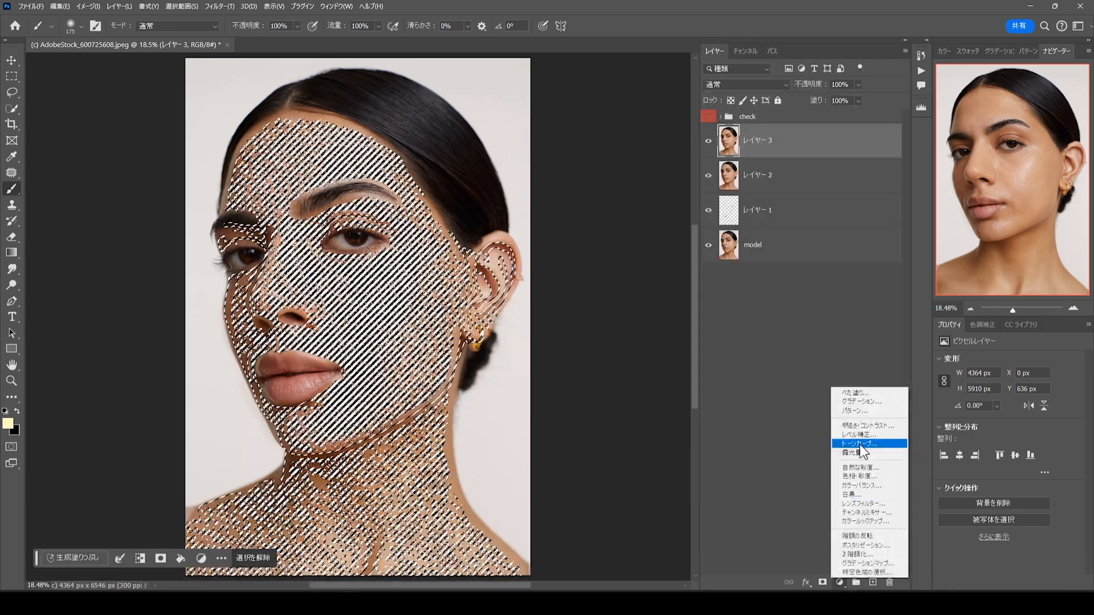
click(860, 444)
drag(1018, 449, 1014, 441)
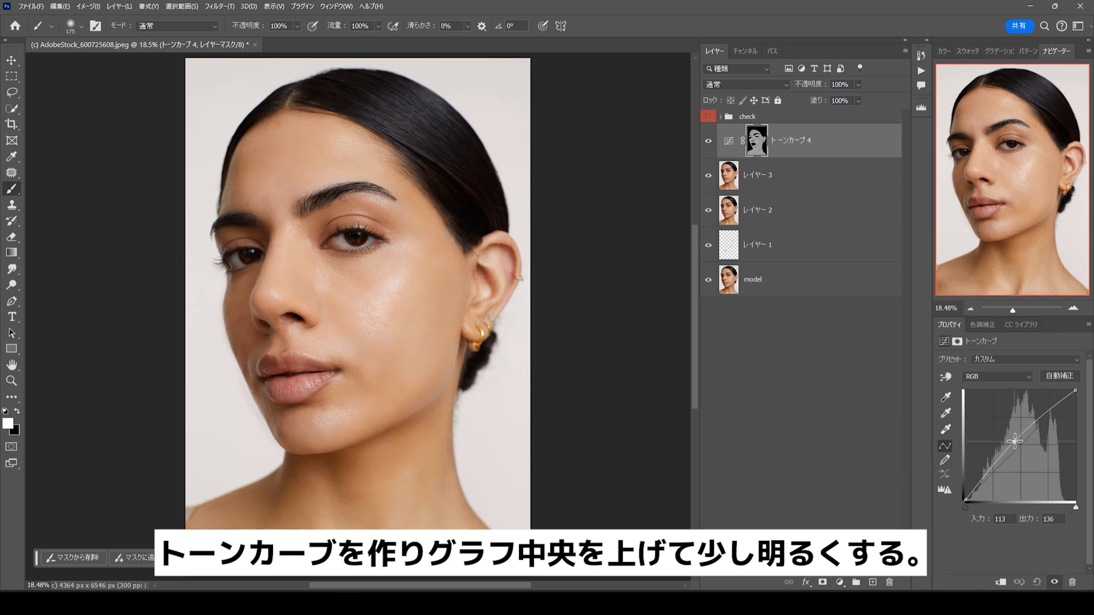
drag(1015, 441, 1011, 442)
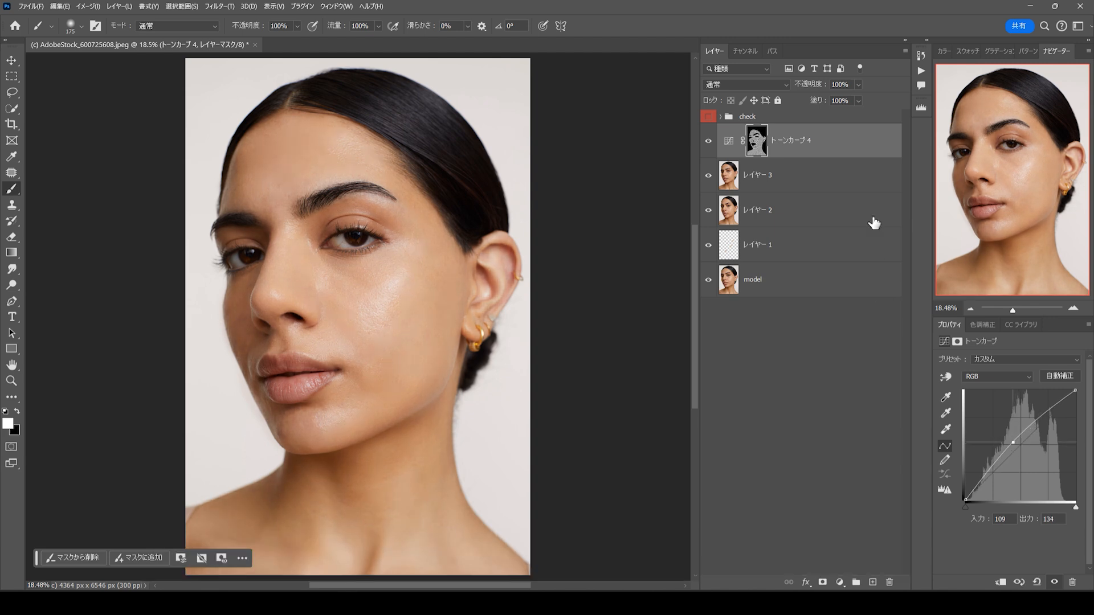
- Compare the retouched skin with the original model layer by toggling the other layers' visibility
alt+click(708, 280)
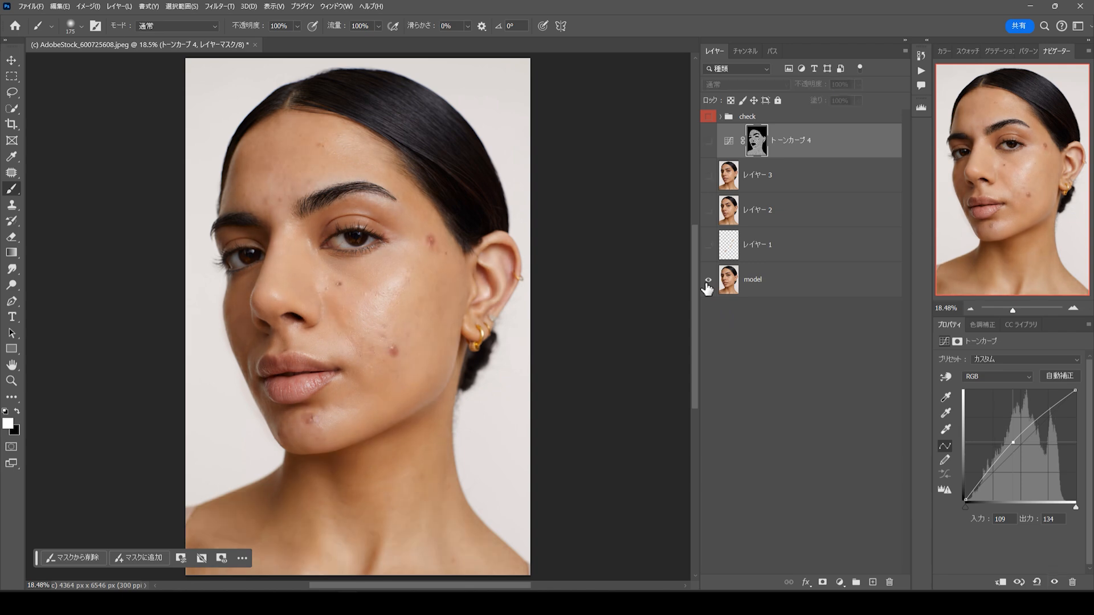
alt+click(708, 281)
alt+click(708, 280)
alt+click(708, 281)
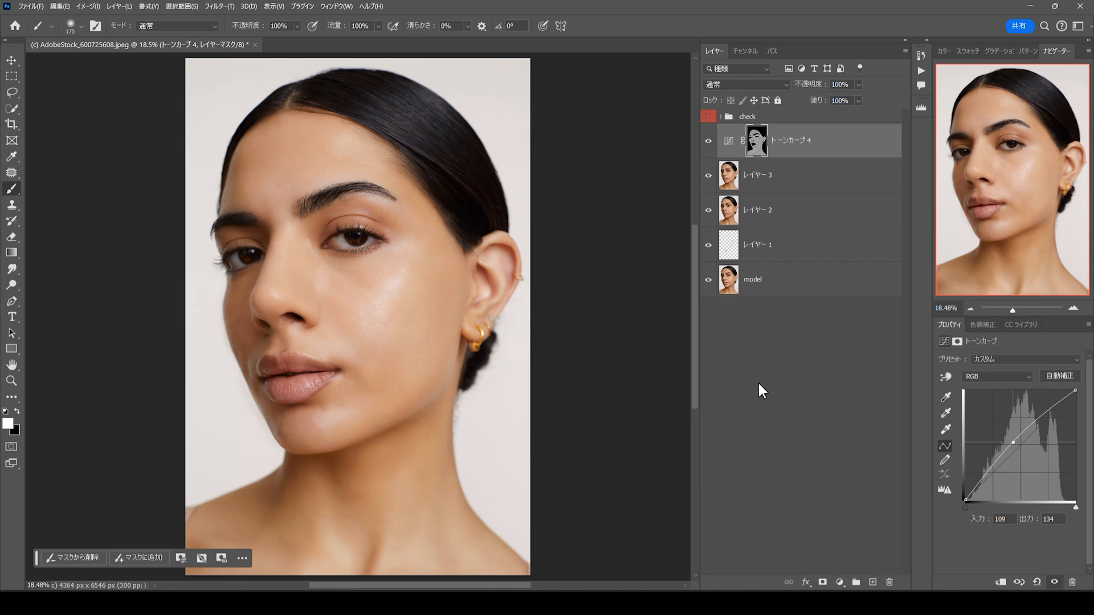